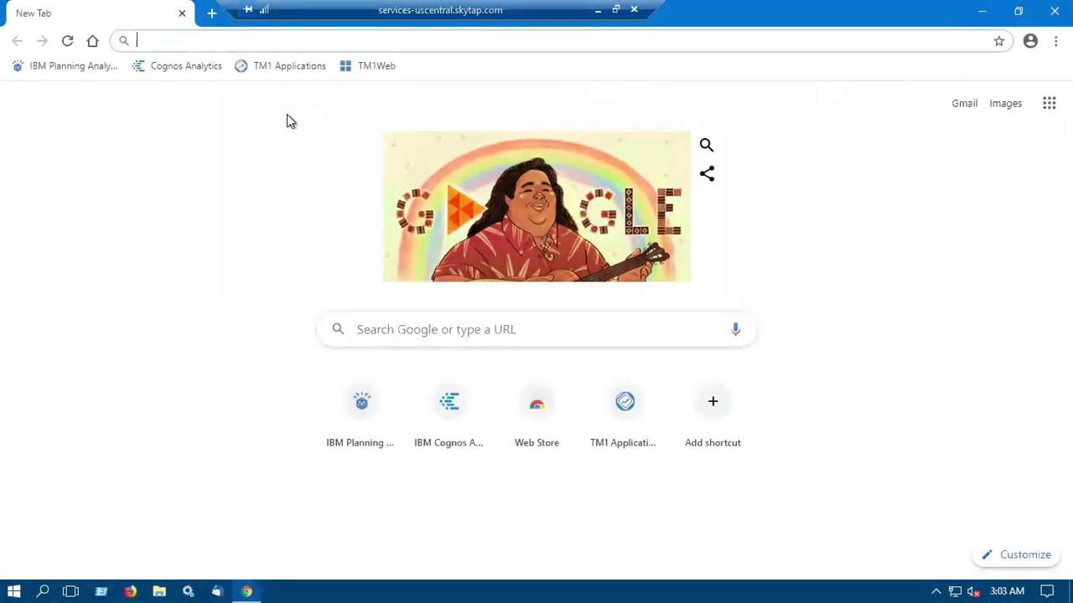
- Load the Cognos Analytics welcome page from the browser bookmark
click(179, 67)
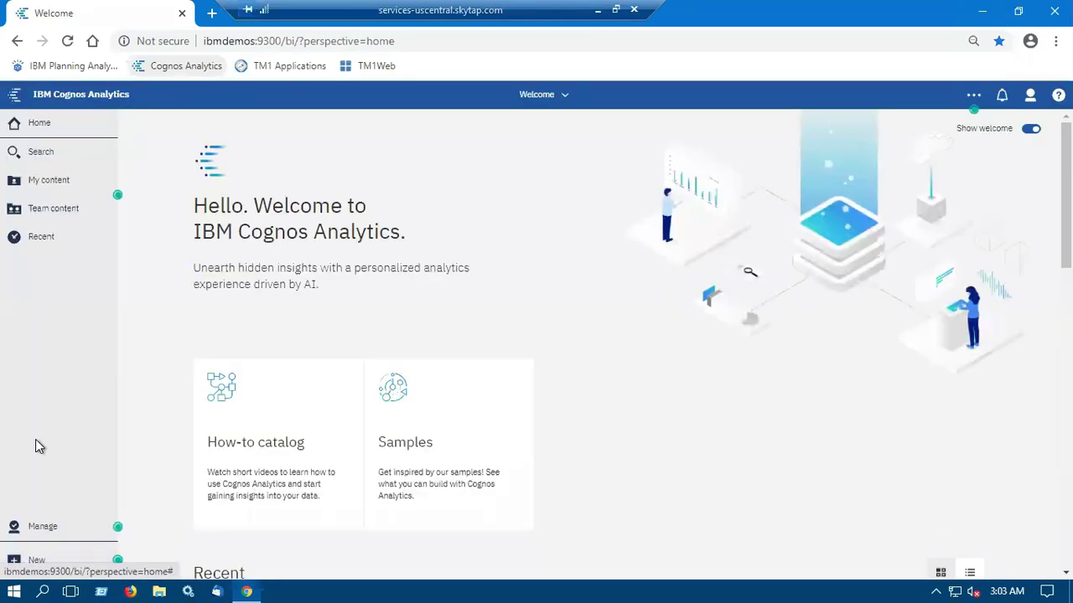
- Go to Manage > Data server connections and list the connection types for a new connection
click(39, 528)
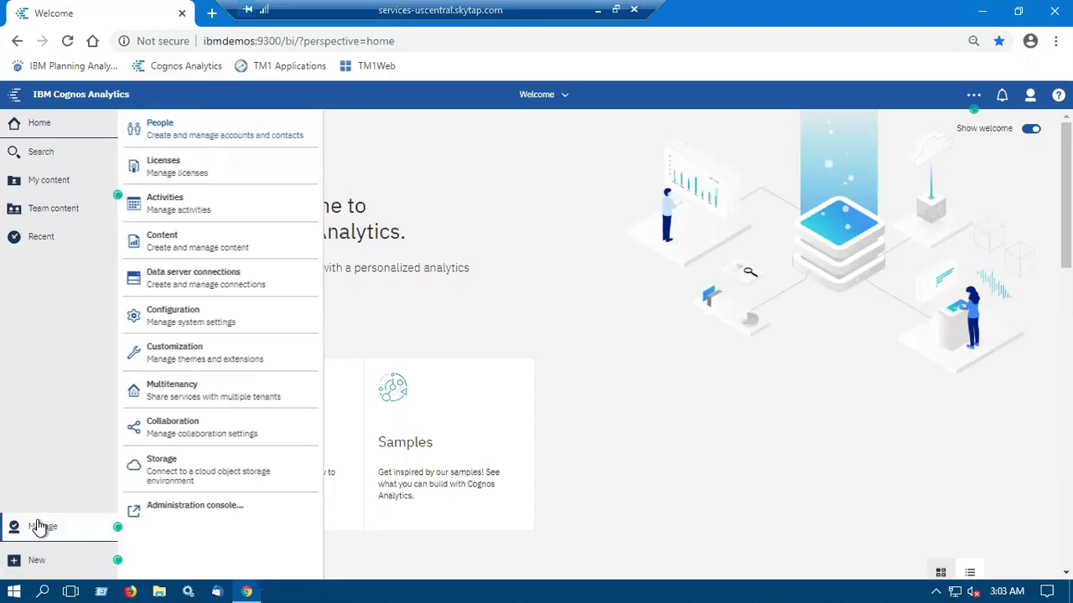
click(178, 287)
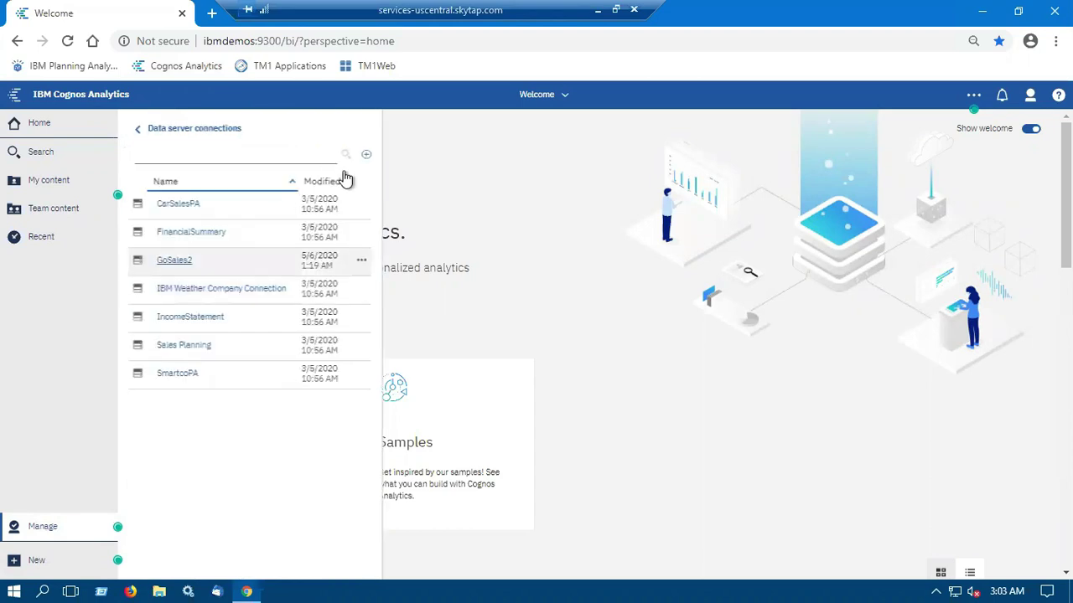
click(366, 159)
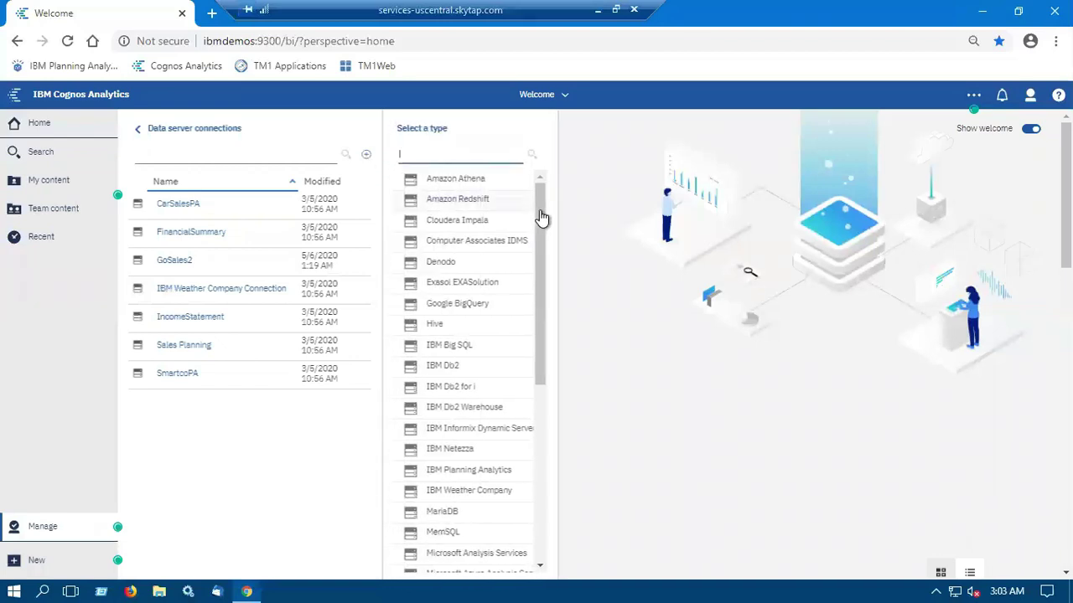
scroll(539, 306, down, 3)
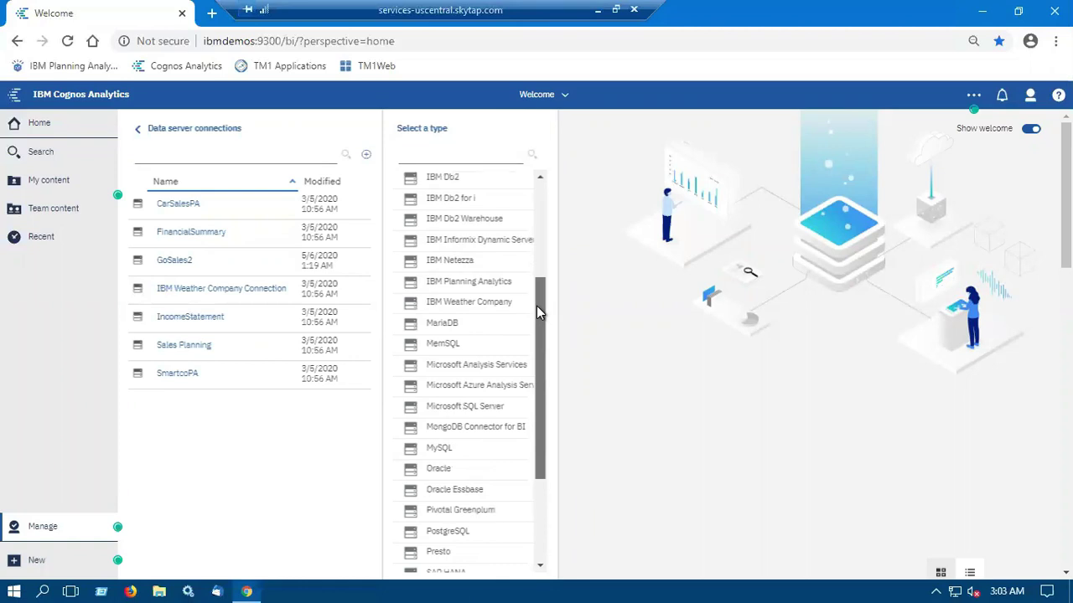
- Make a Microsoft SQL Server connection named 'Sample Data' that prompts for user ID and password
click(459, 409)
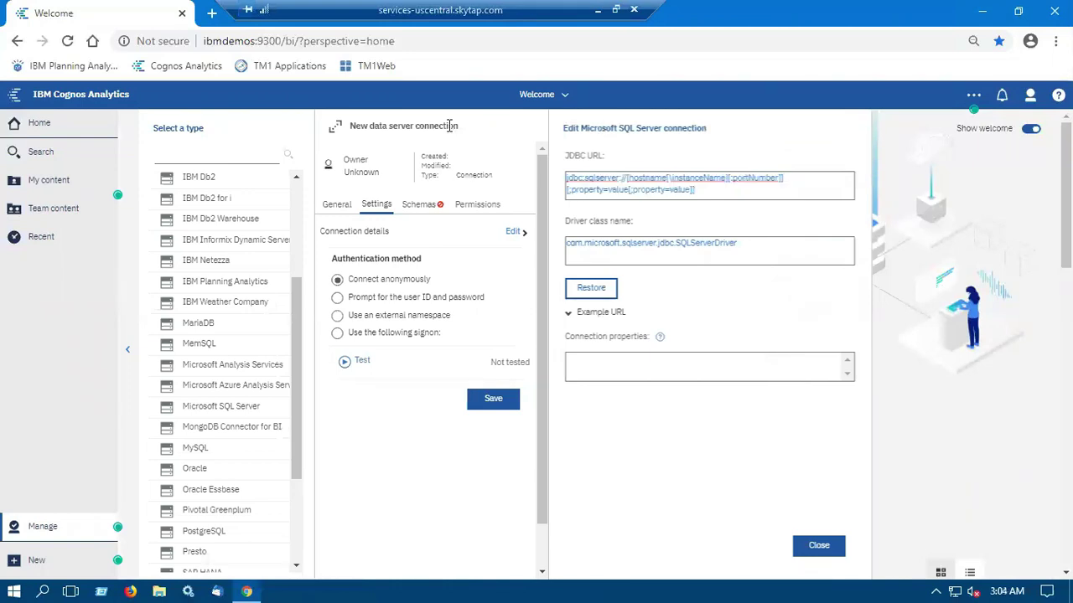
click(450, 126)
text(S)
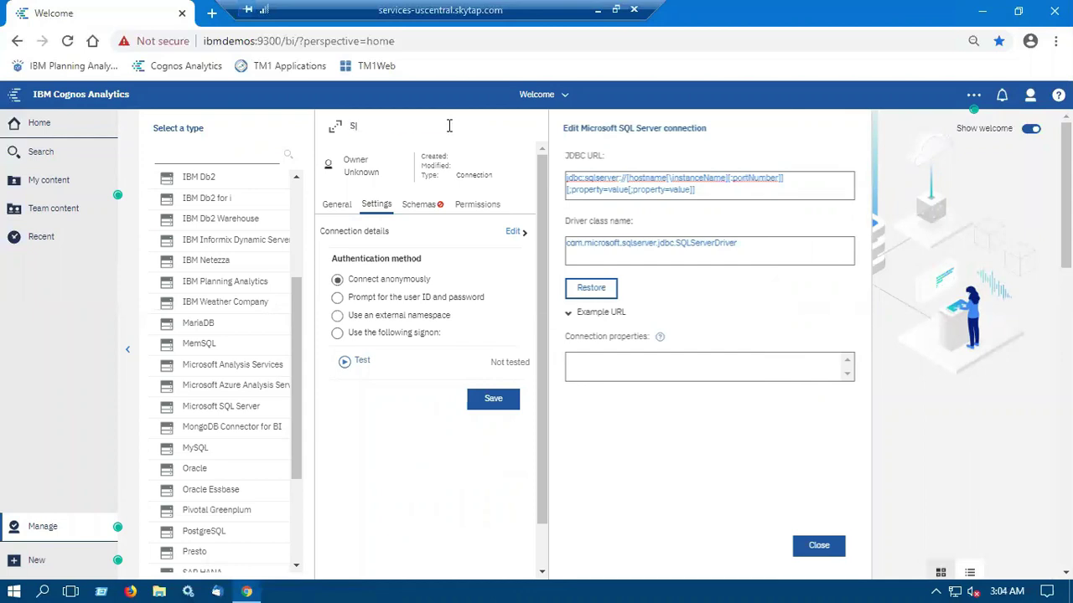
text(ample Data)
click(375, 303)
- Replace the template JDBC URL with jdbc:sqlserver://ibmdemos:1433;DATABASE=GOSALES;INSTANCE=SQLEXPRESS;LOGINTIMEOUT=0;
click(709, 190)
key(Return)
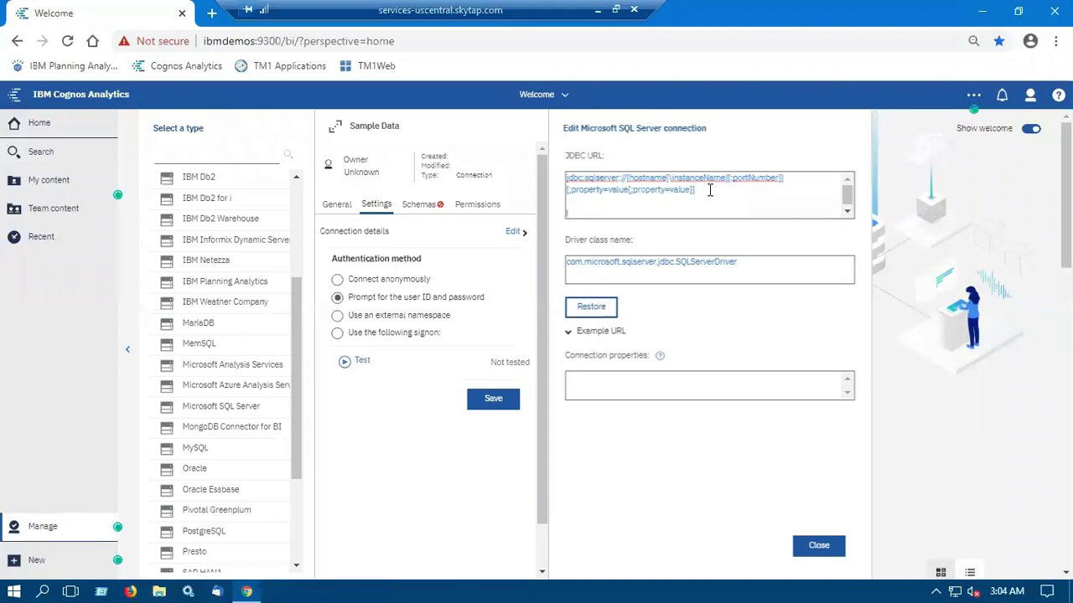
text(jdbc:sqlserver://ibmdem)
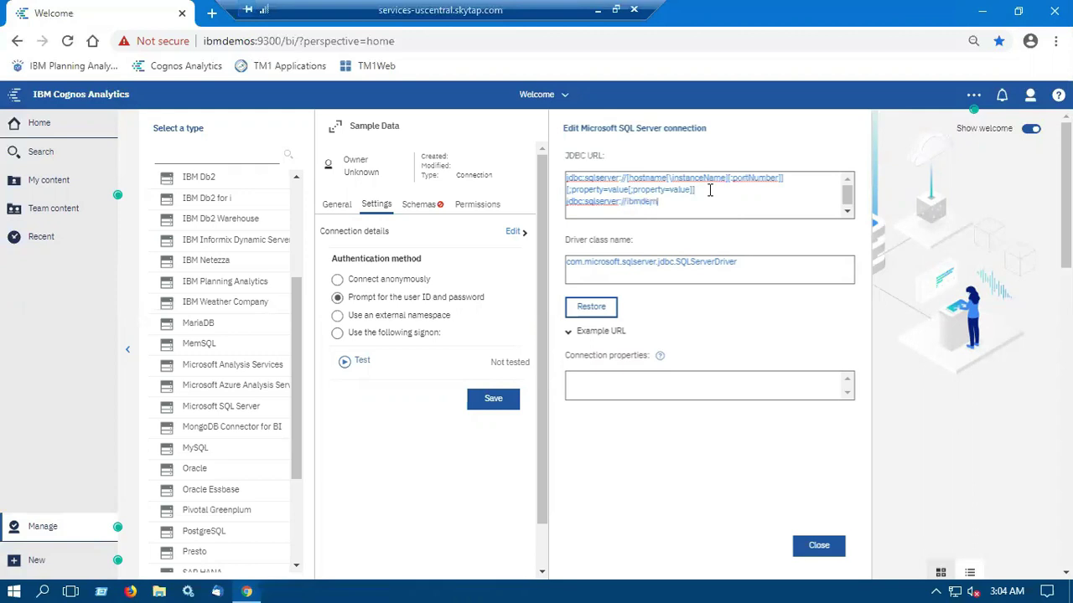
text(os:1433;Da)
key(BackSpace)
text(ATABASE=GOSAL)
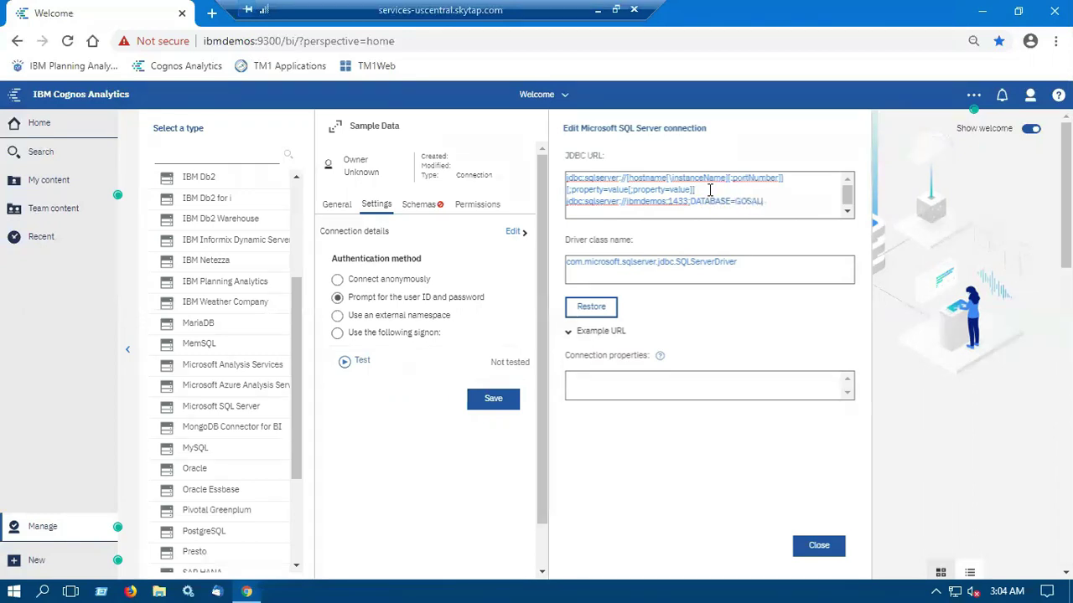
text(ES)
text(;INSTANCE=SQLEXPRESS)
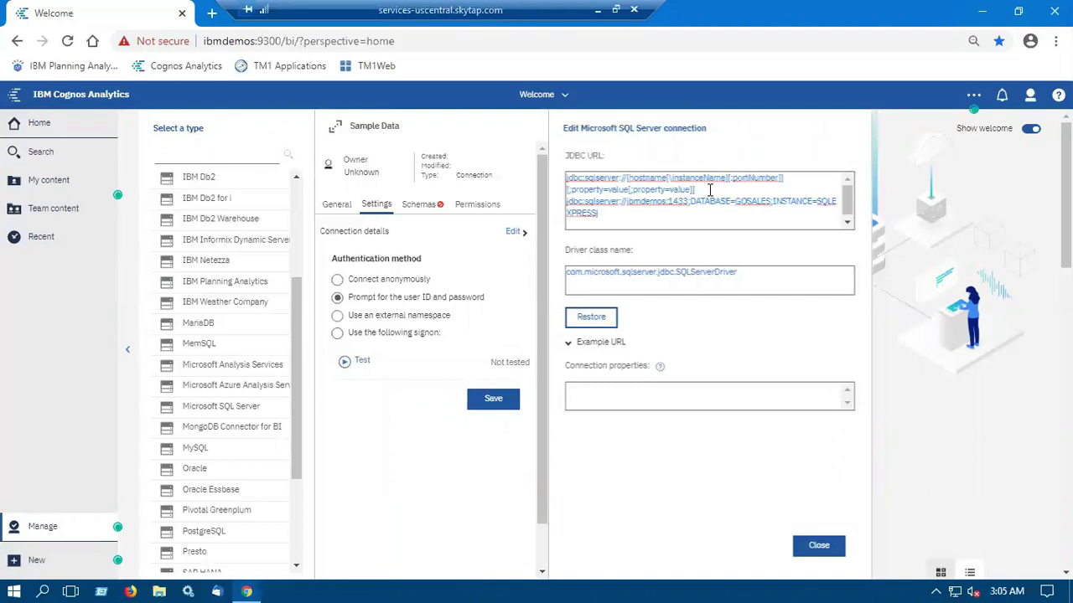
text(;LOGINTIMEOUT=0;)
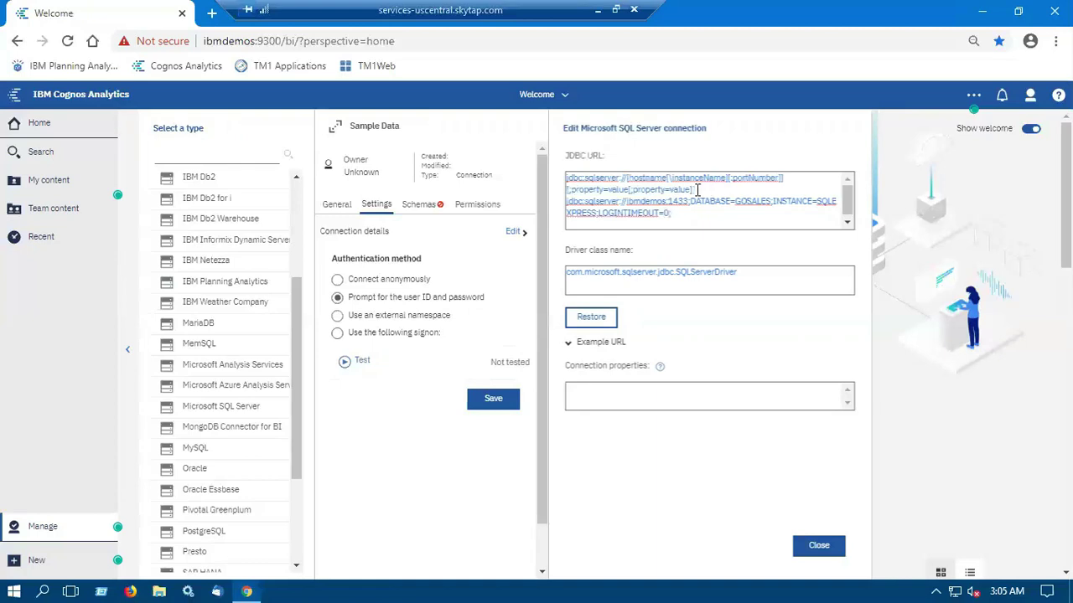
key(BackSpace)
key(BackSpace)
key(BackSpace)
key(BackSpace)
key(BackSpace)
key(BackSpace)
key(BackSpace)
key(BackSpace)
key(BackSpace)
key(BackSpace)
key(BackSpace)
key(BackSpace)
key(BackSpace)
key(BackSpace)
key(BackSpace)
key(BackSpace)
key(BackSpace)
key(BackSpace)
key(BackSpace)
key(BackSpace)
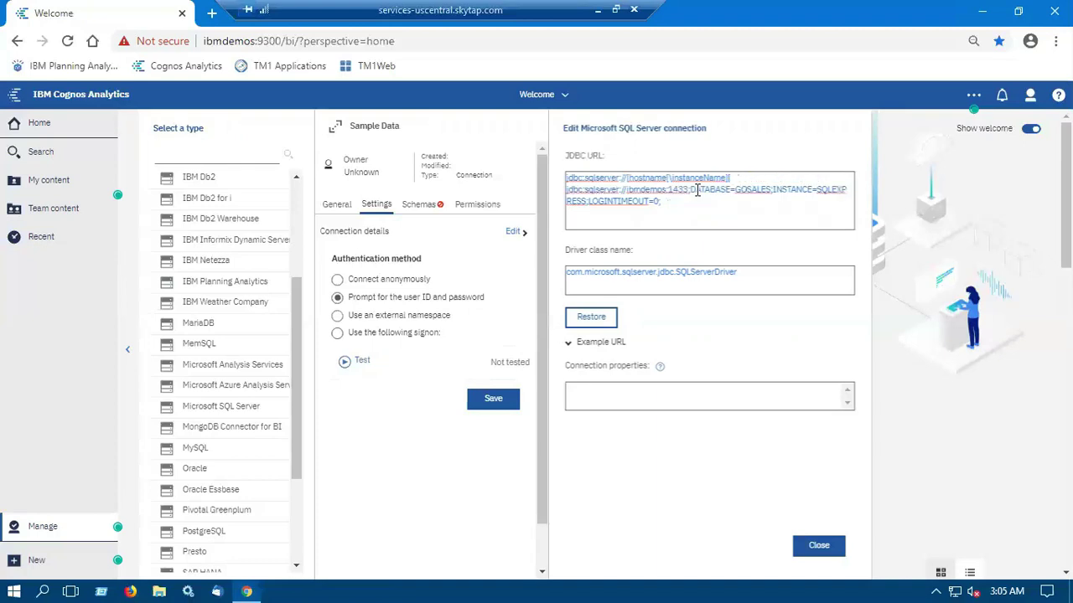
key(BackSpace)
key(BackSpace)
key(BackSpace)
key(BackSpace)
key(BackSpace)
key(BackSpace)
key(BackSpace)
key(BackSpace)
key(BackSpace)
key(BackSpace)
key(BackSpace)
key(BackSpace)
key(BackSpace)
key(BackSpace)
key(BackSpace)
key(BackSpace)
key(BackSpace)
key(BackSpace)
key(BackSpace)
key(BackSpace)
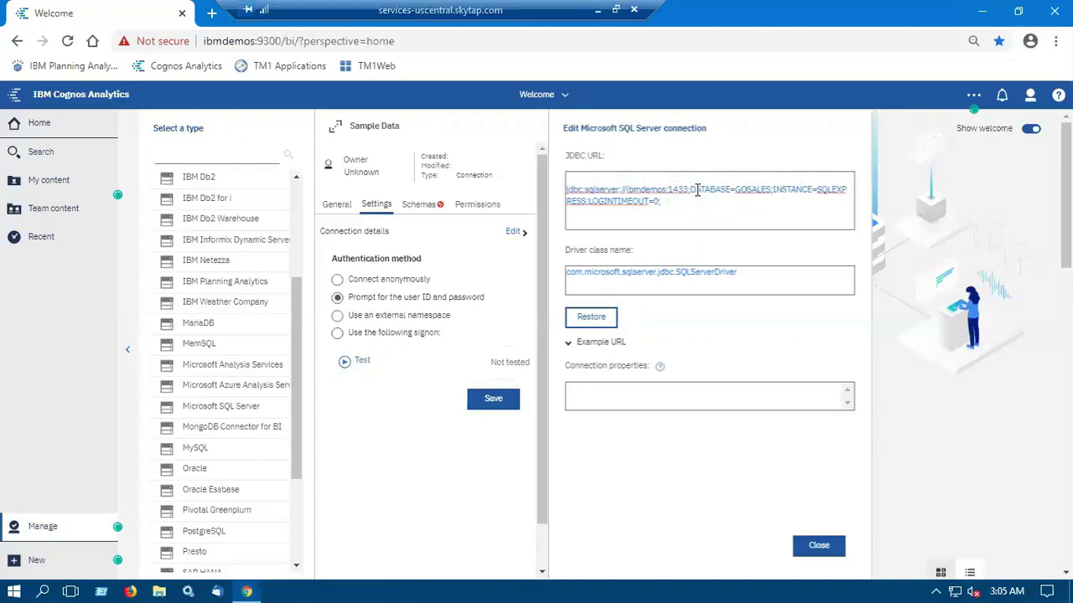
key(Delete)
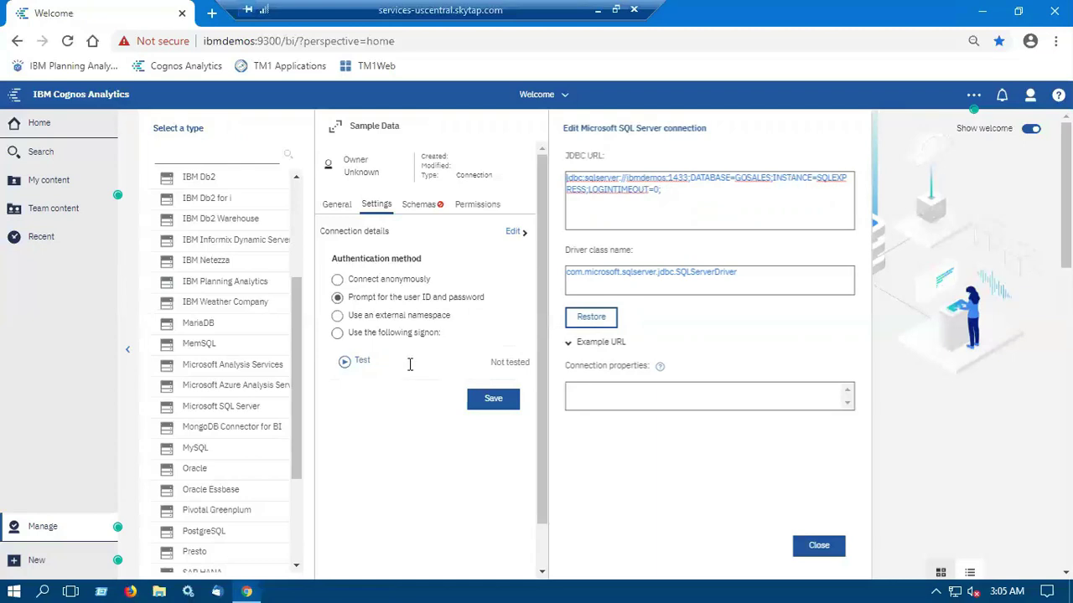
- Test the Sample Data connection by entering the database user ID and password
click(359, 363)
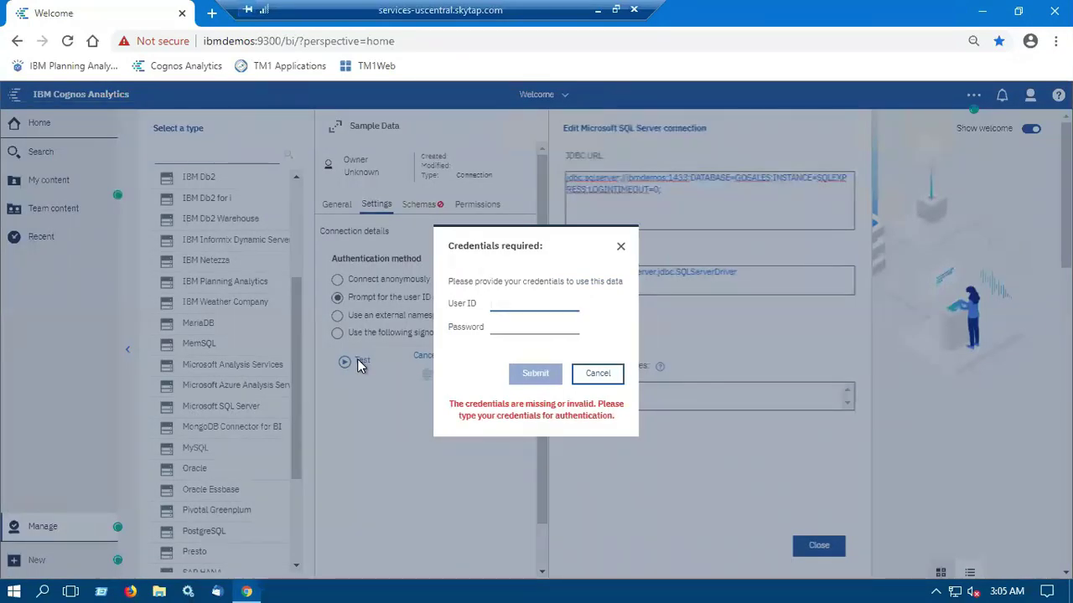
text(sa)
click(502, 327)
text(*******)
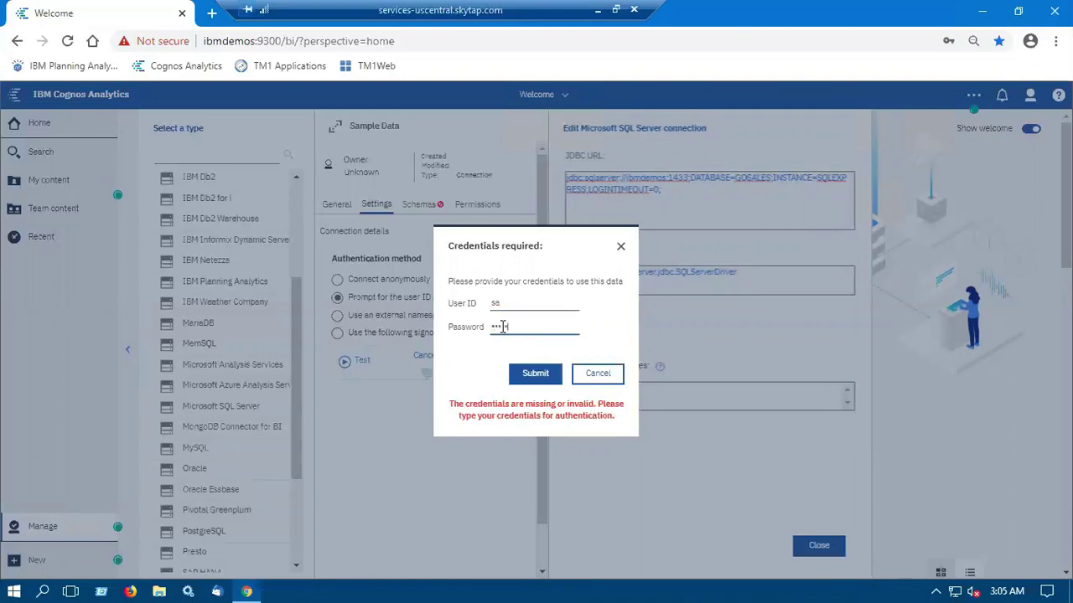
text(****)
click(535, 375)
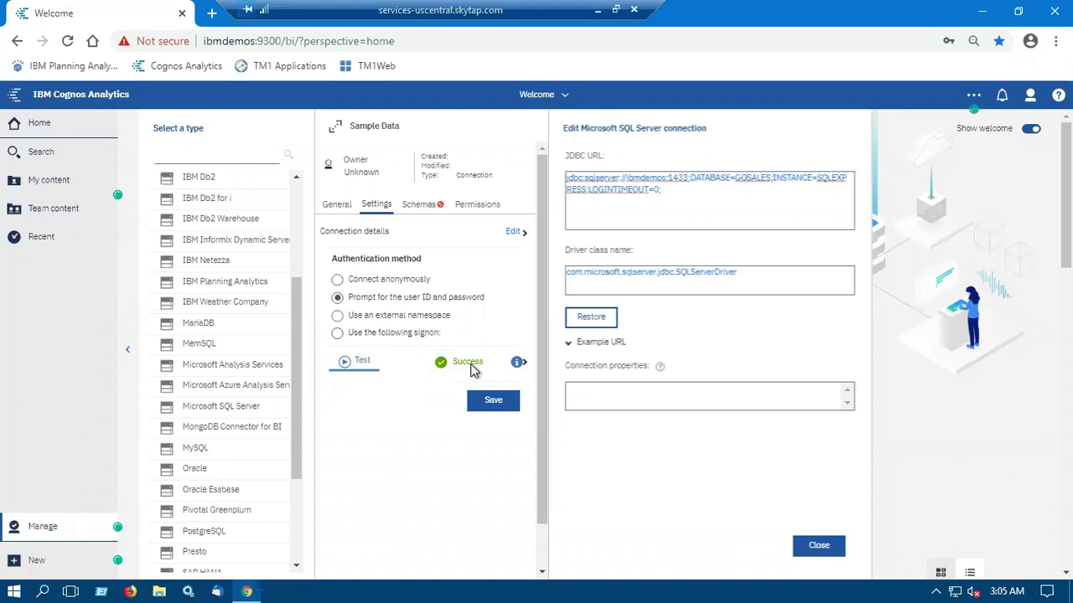
- Save the Sample Data connection and load metadata for the GOSALES/gosales schema's 24 tables
click(493, 406)
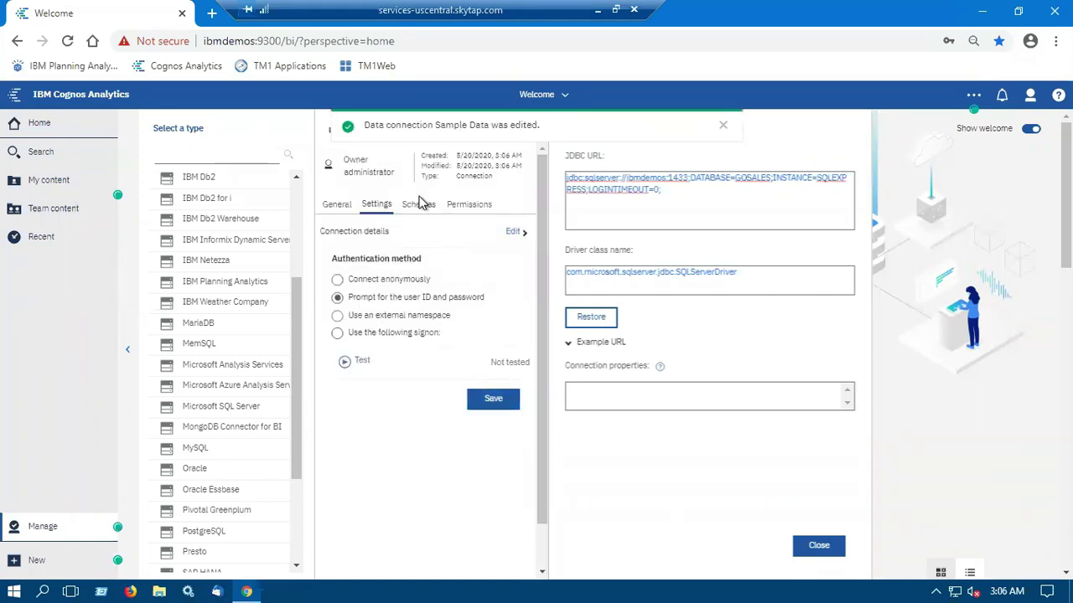
click(422, 206)
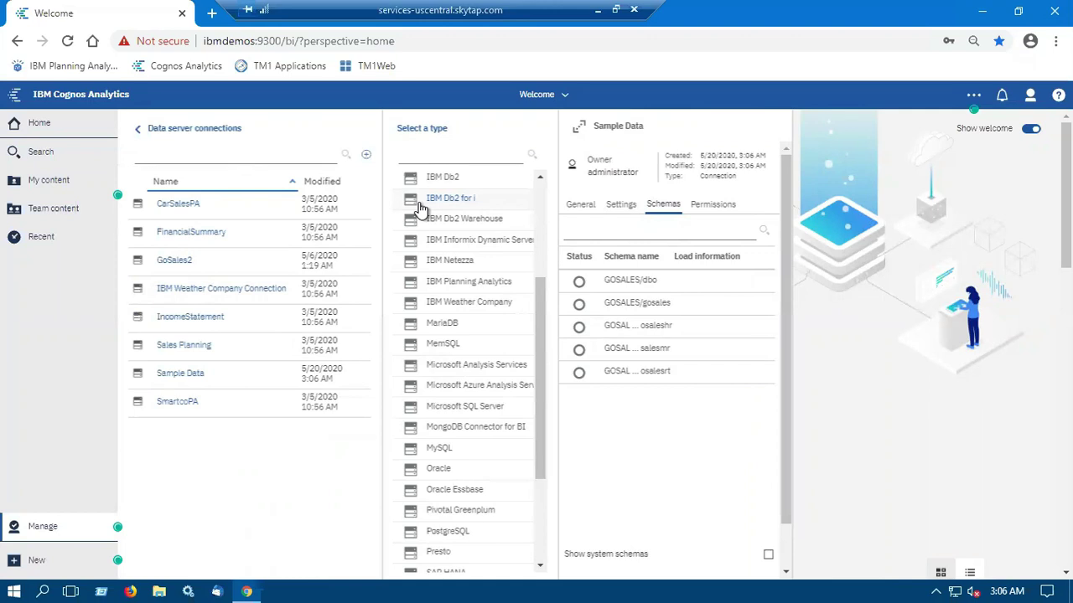
mouse_move(711, 312)
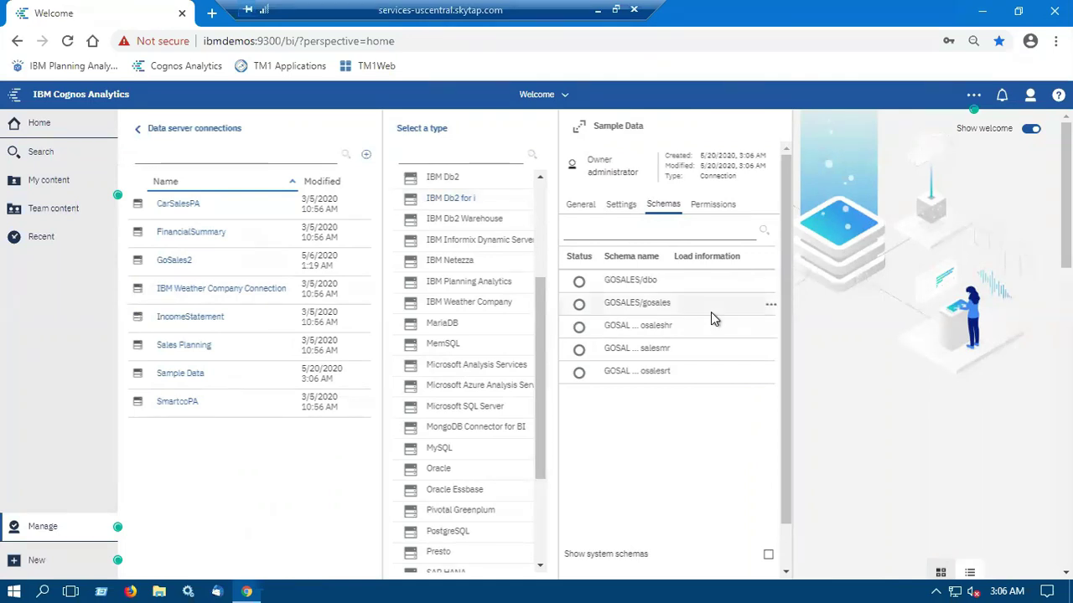
click(769, 308)
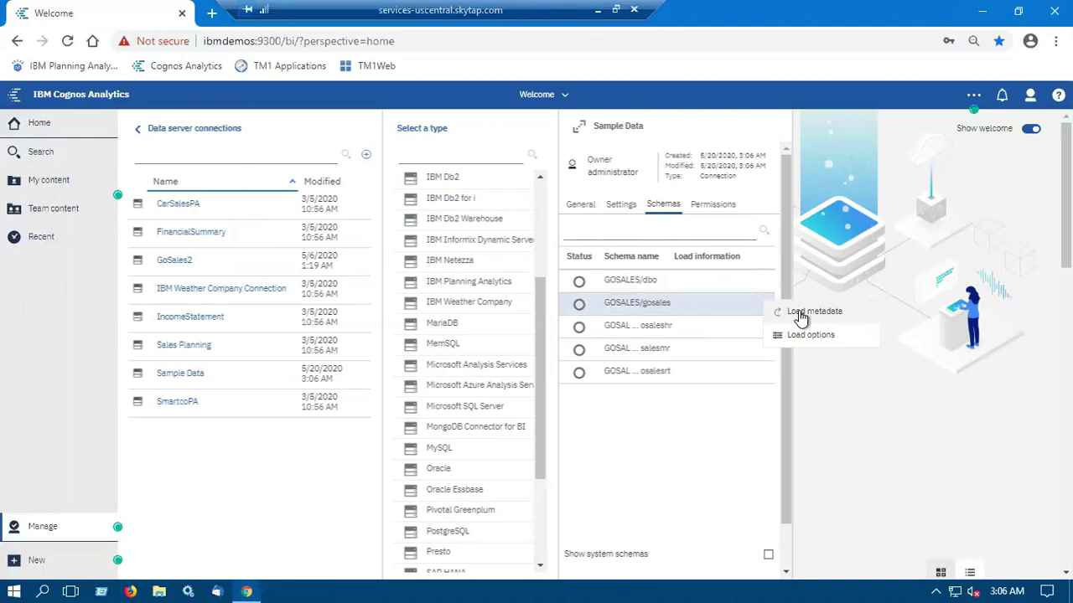
click(800, 316)
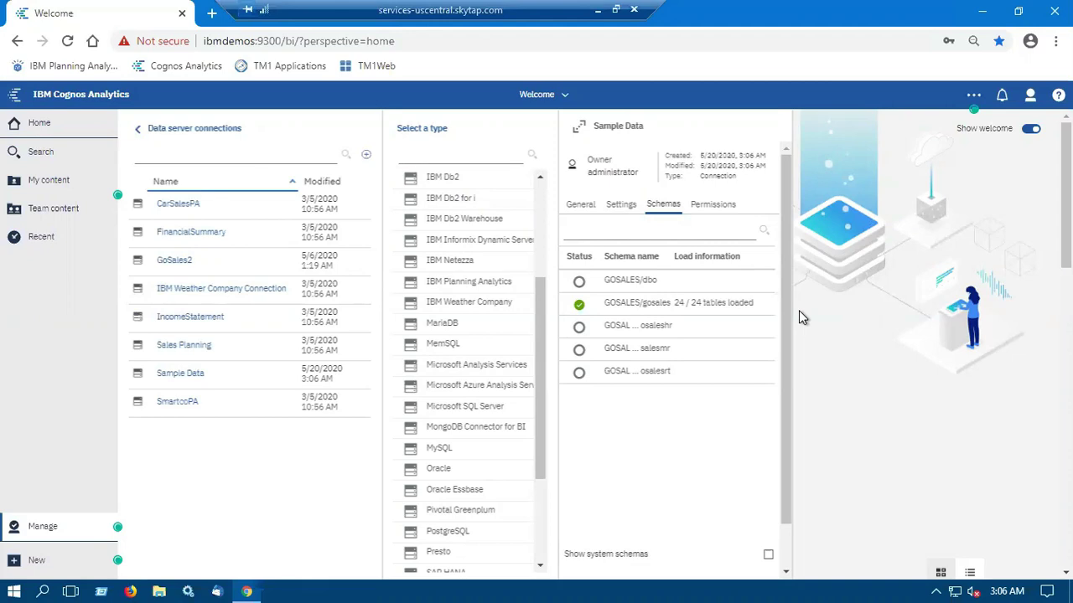
- Create a new data module sourced from GOSALES/gosales on the Sample Data server
click(167, 133)
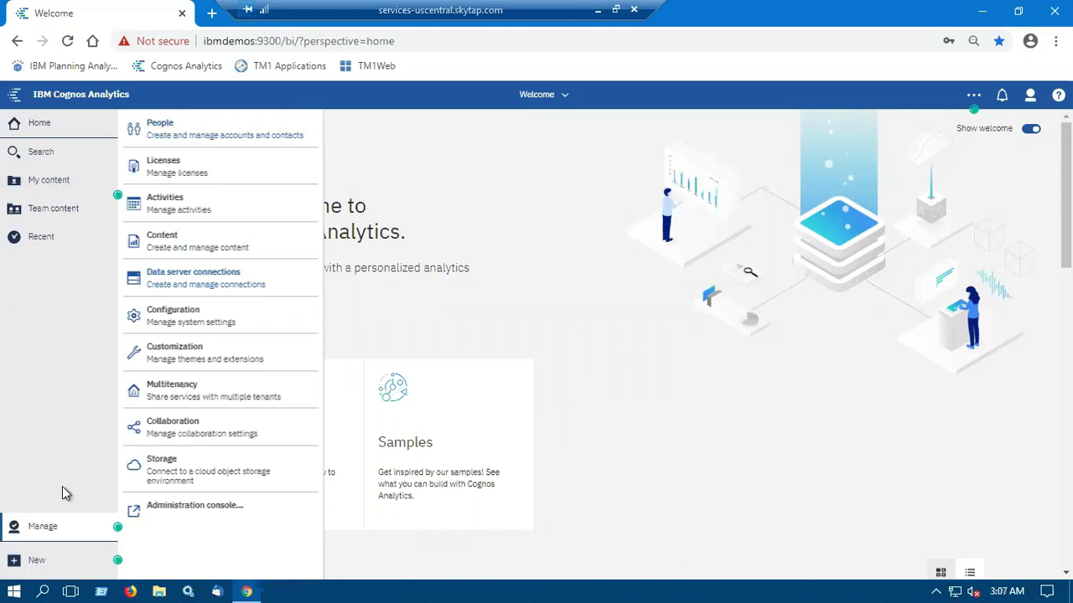
click(34, 566)
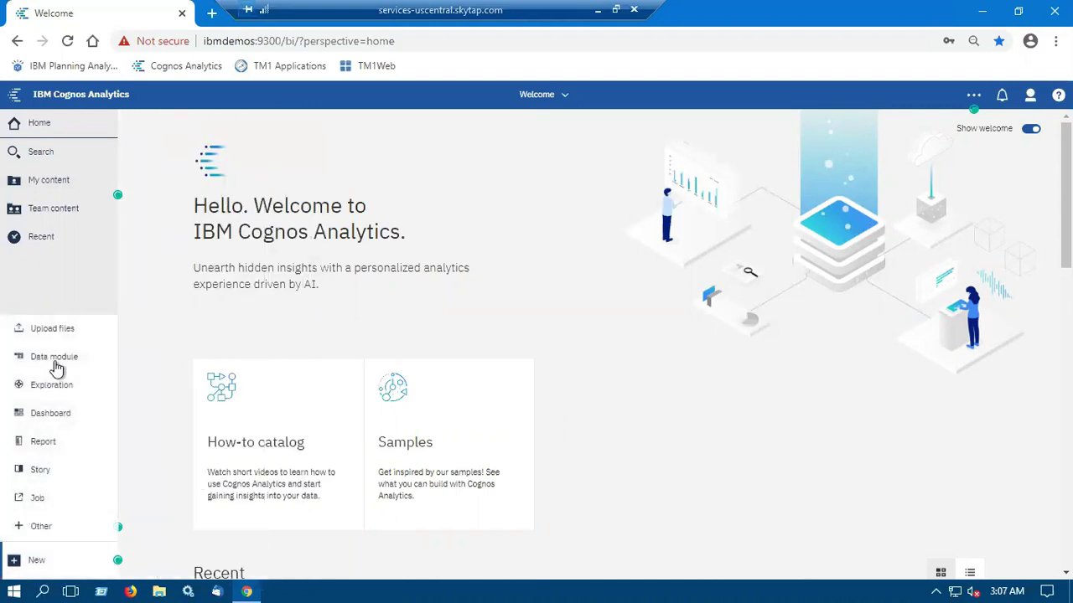
click(54, 360)
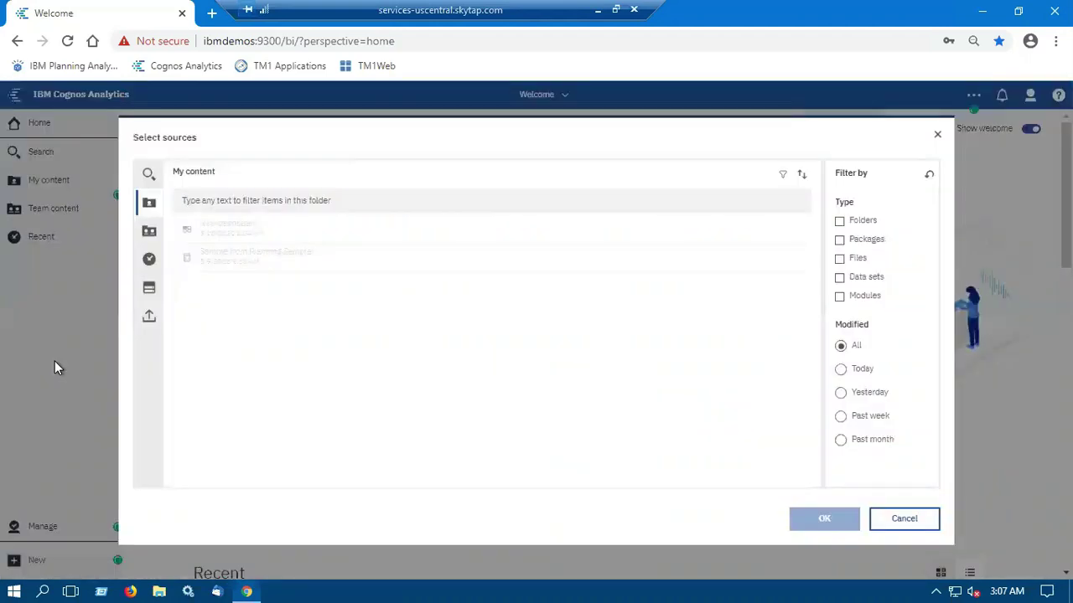
click(148, 289)
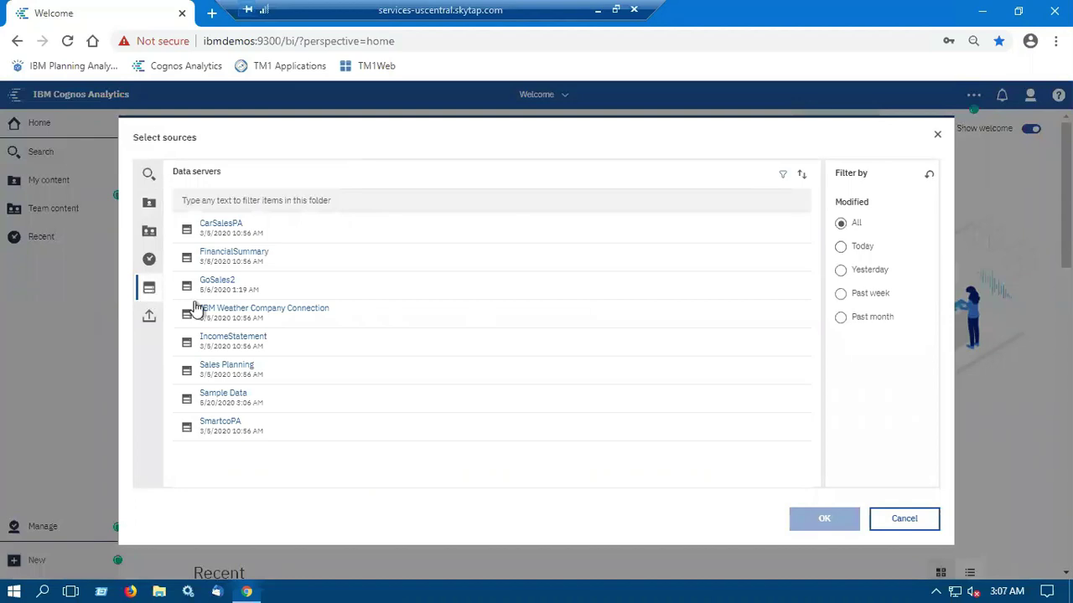
click(248, 396)
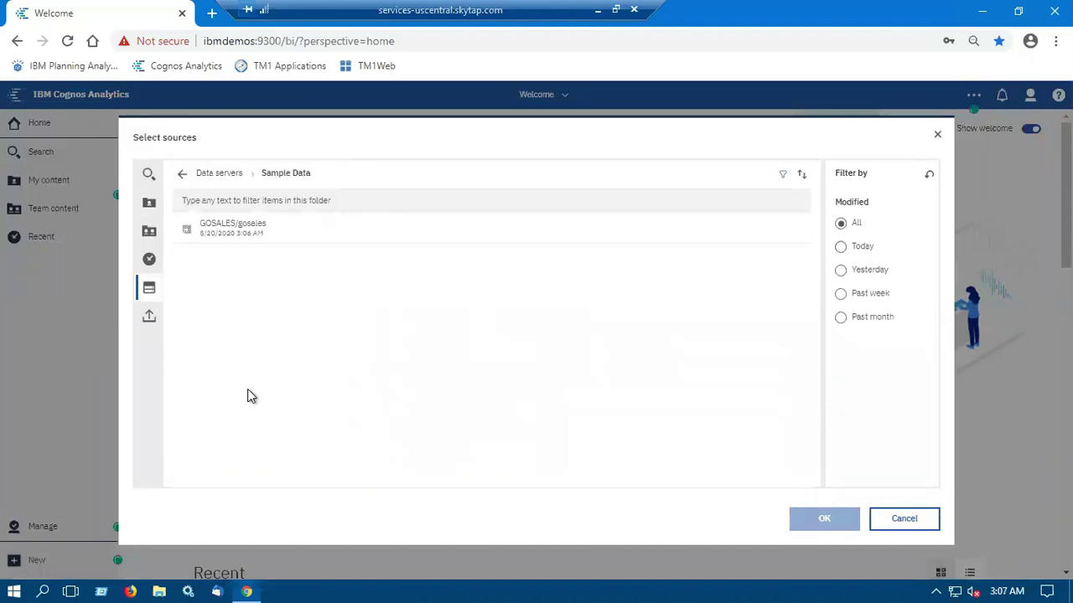
click(297, 225)
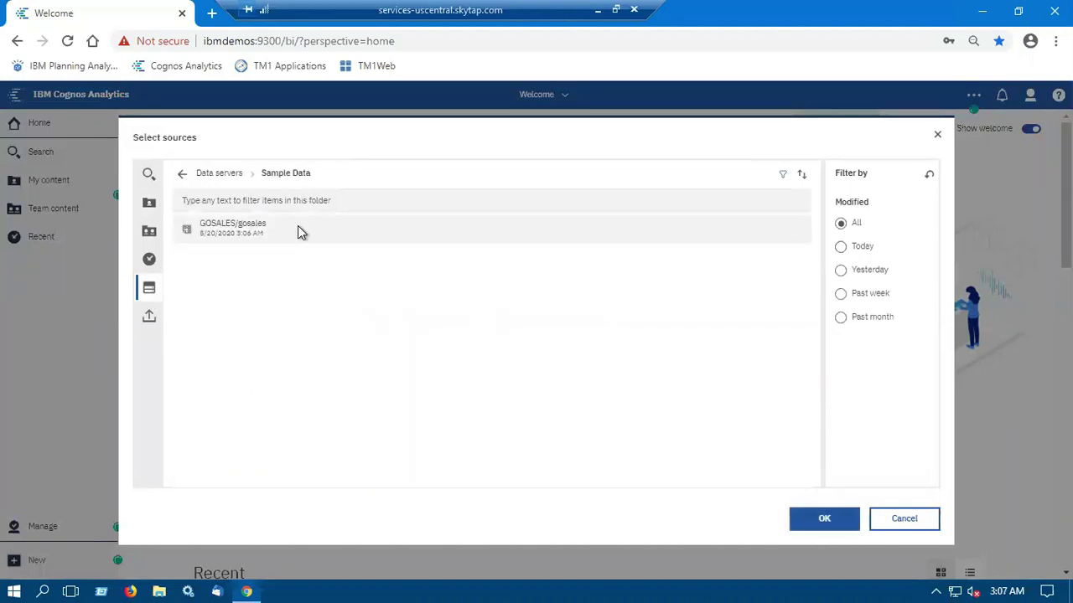
click(824, 522)
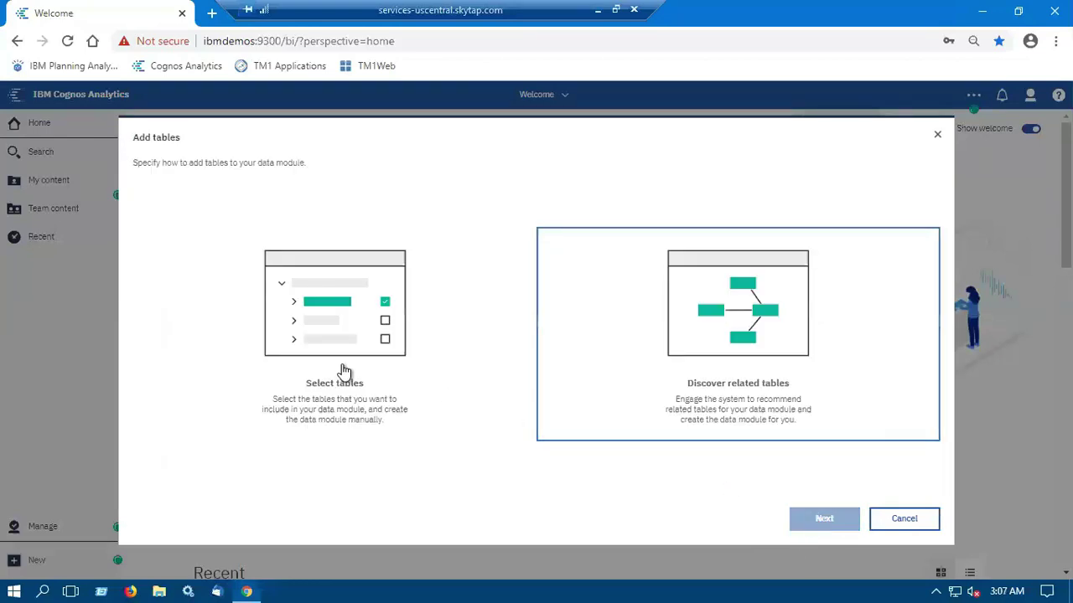
- Select the Order Details table from gosales and add it to the module
click(340, 367)
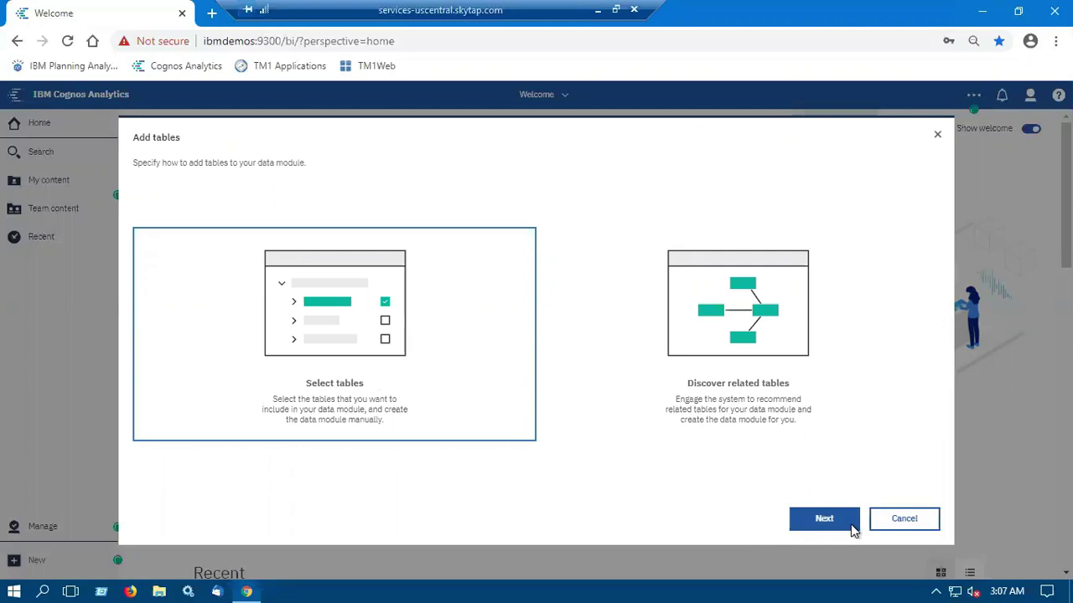
click(851, 526)
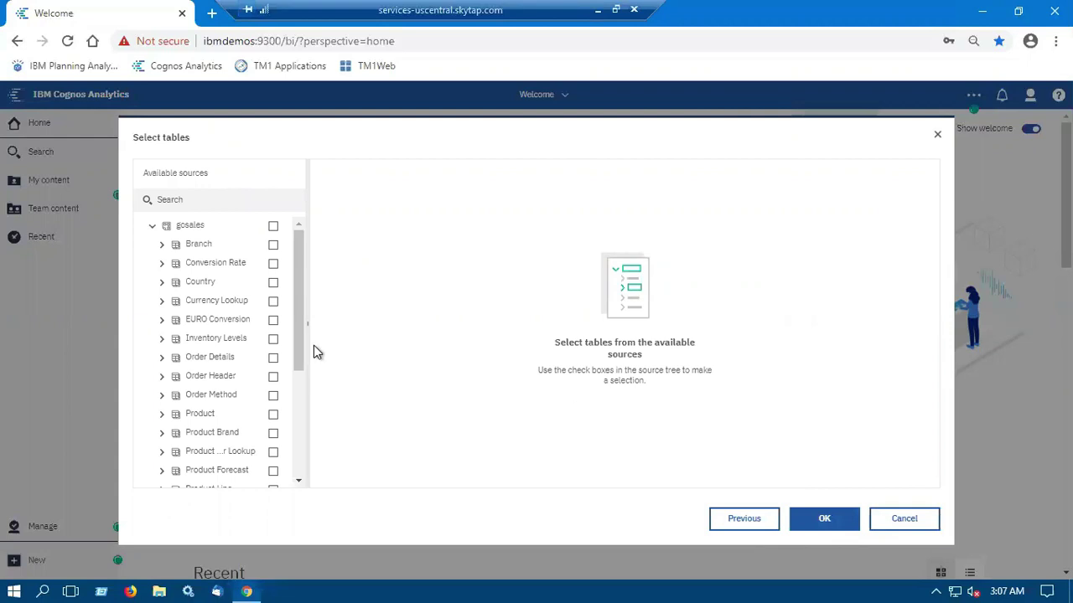
click(272, 359)
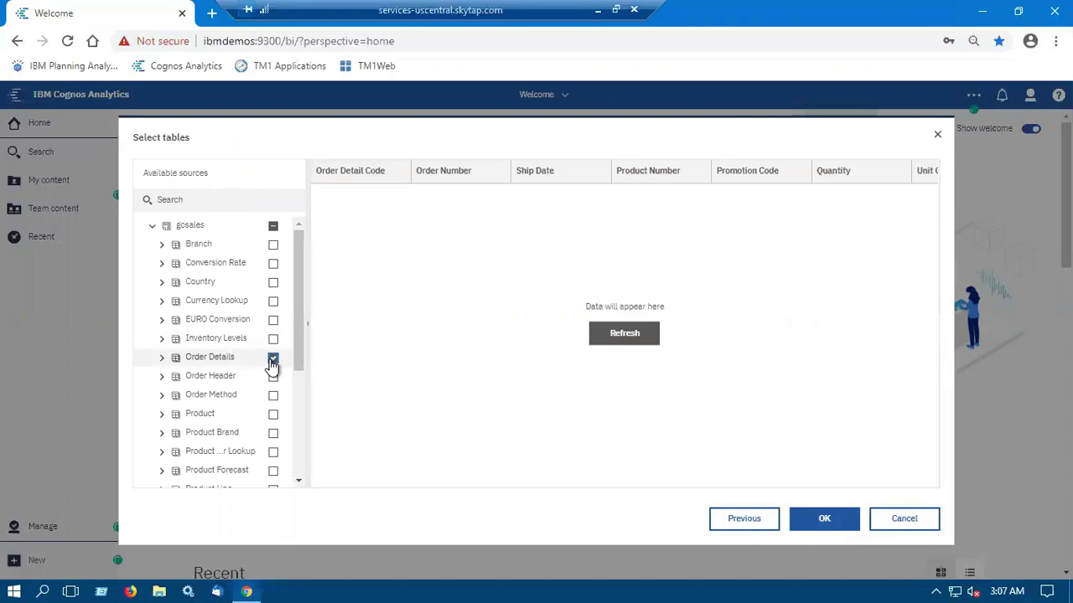
click(822, 520)
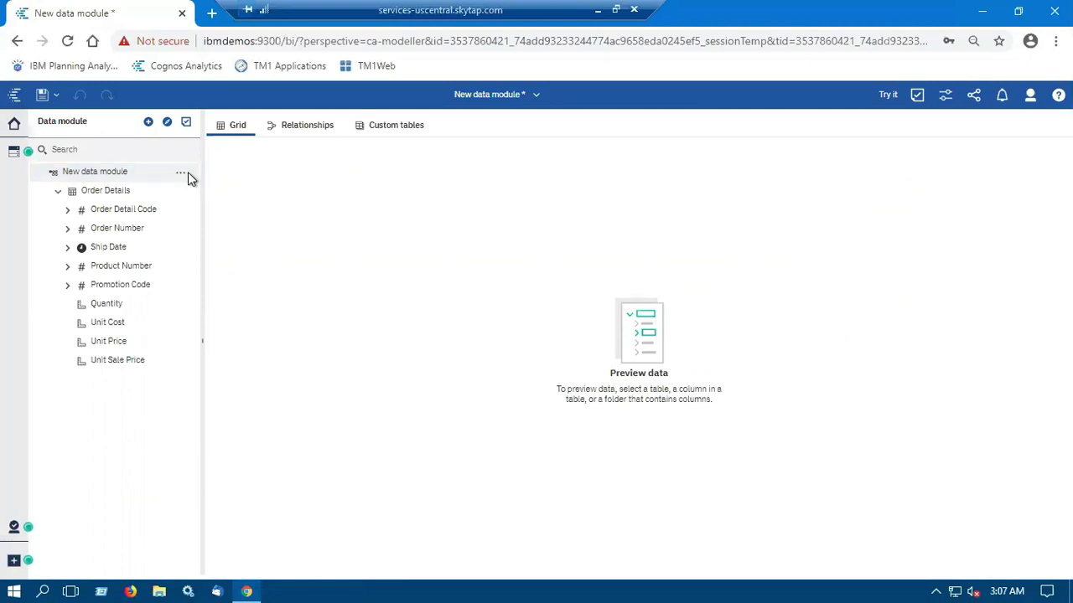
- Start a new table using SQL and name it 'Top 10 Order'
click(187, 174)
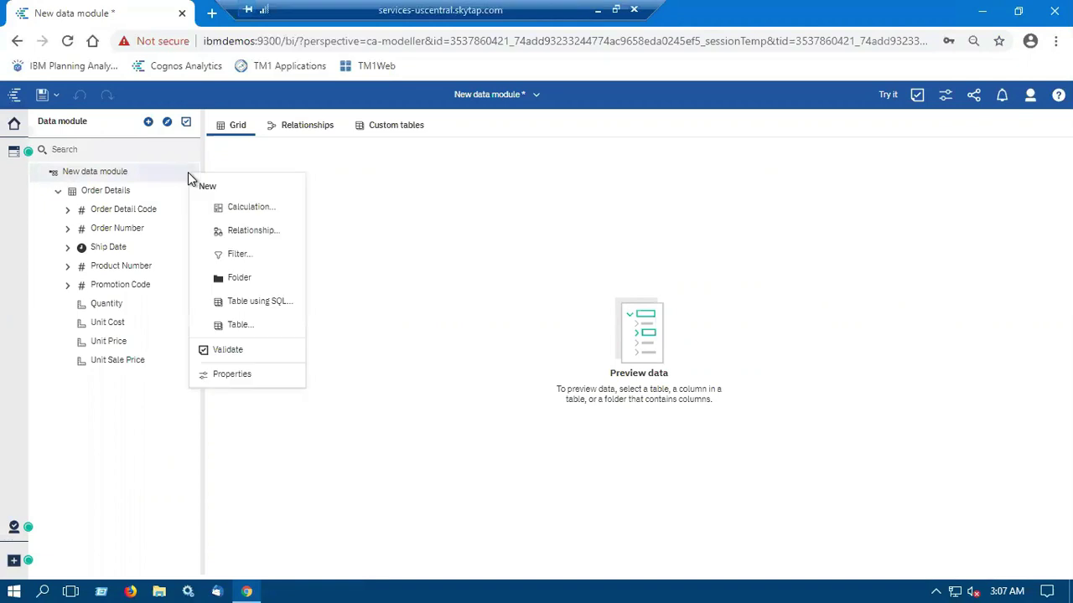
click(267, 302)
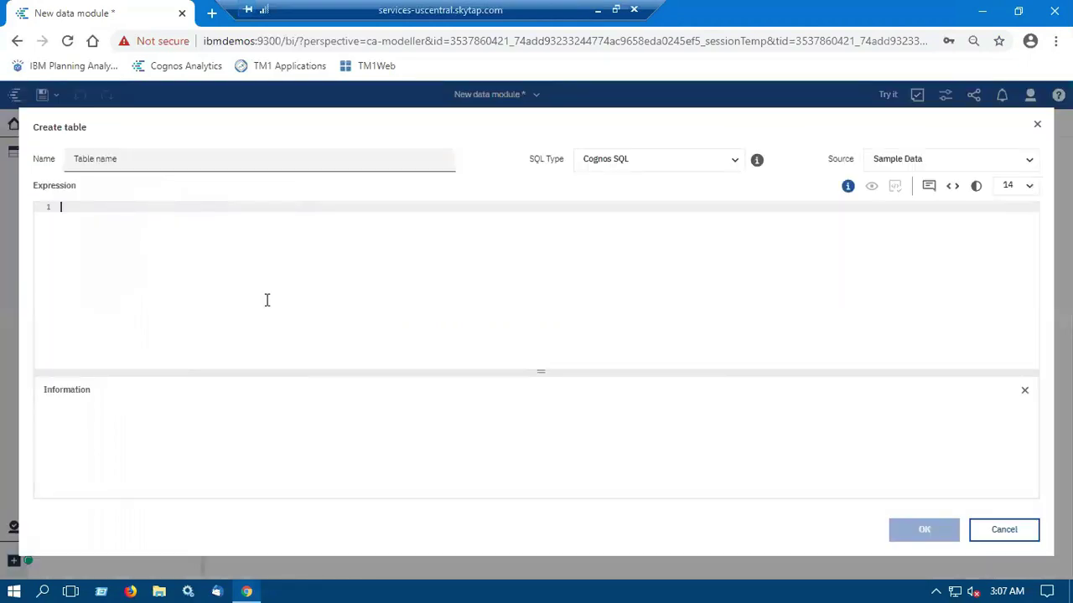
click(127, 160)
triple_click(127, 160)
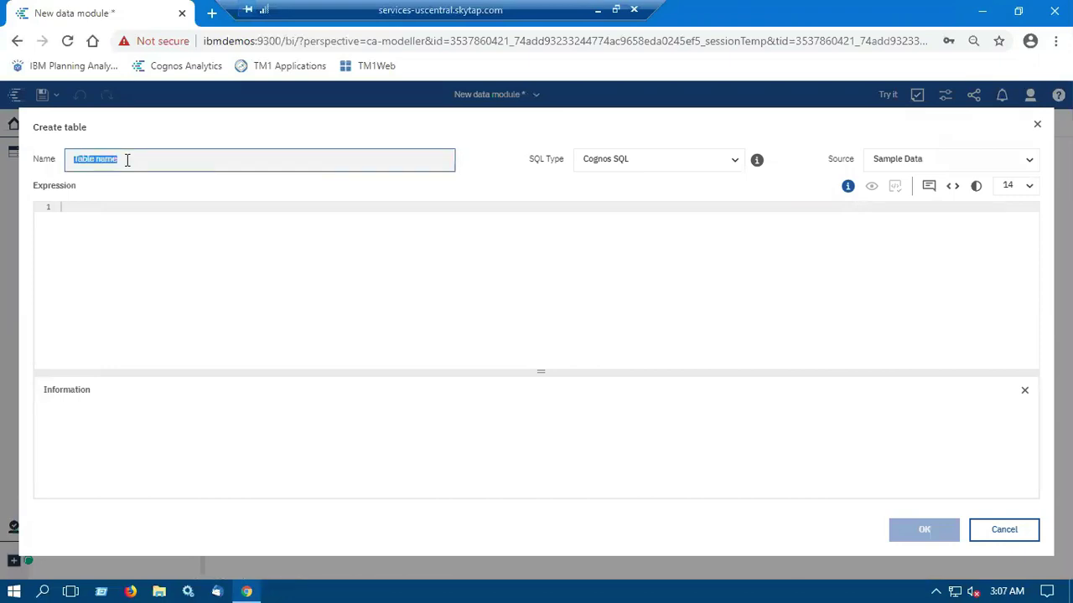
text(Ta)
key(BackSpace)
text(op 10 Order)
- Paste the SELECT TOP (10) ORDER_DETAILS query, set type to Native SQL, and preview results
click(80, 209)
text(/****** Script for SelectTopNRows command from SSMS  ******/ SELECT TOP (10) [ORDER_NUMBER]       ,[SHIP_DATE]       ,[PRODUCT_NUMBER]       ,[QUANTITY]   FROM [GOSALES].[gosales].[ORDER_DETAILS])
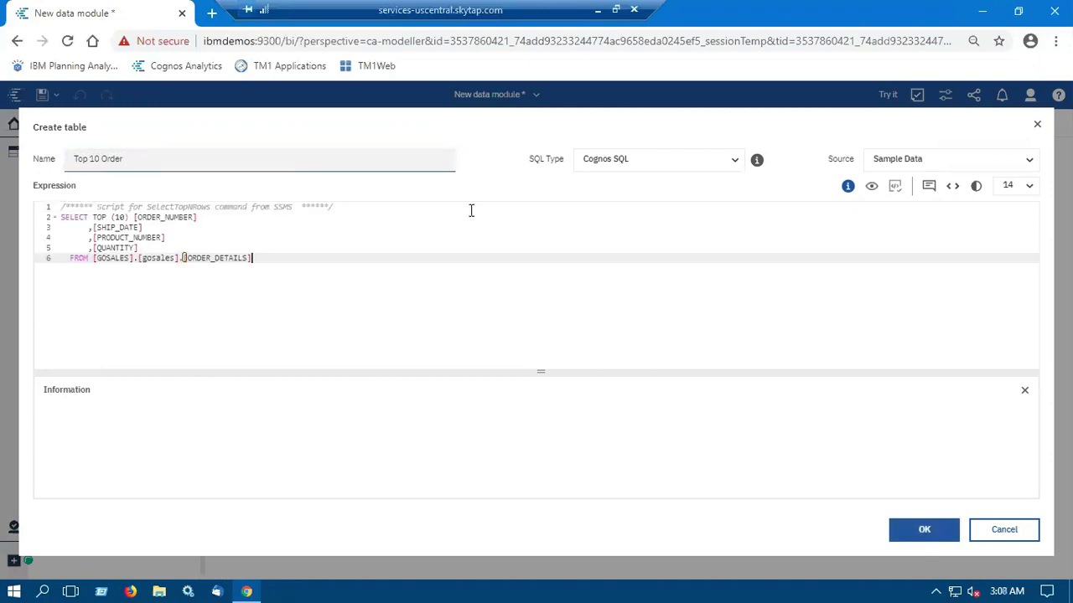
click(624, 167)
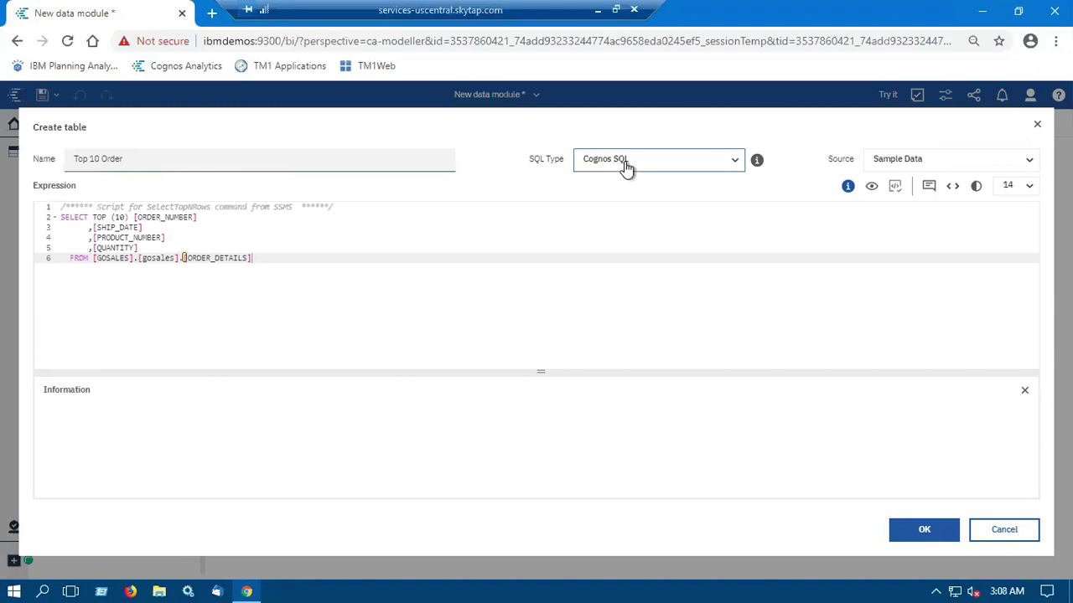
click(614, 207)
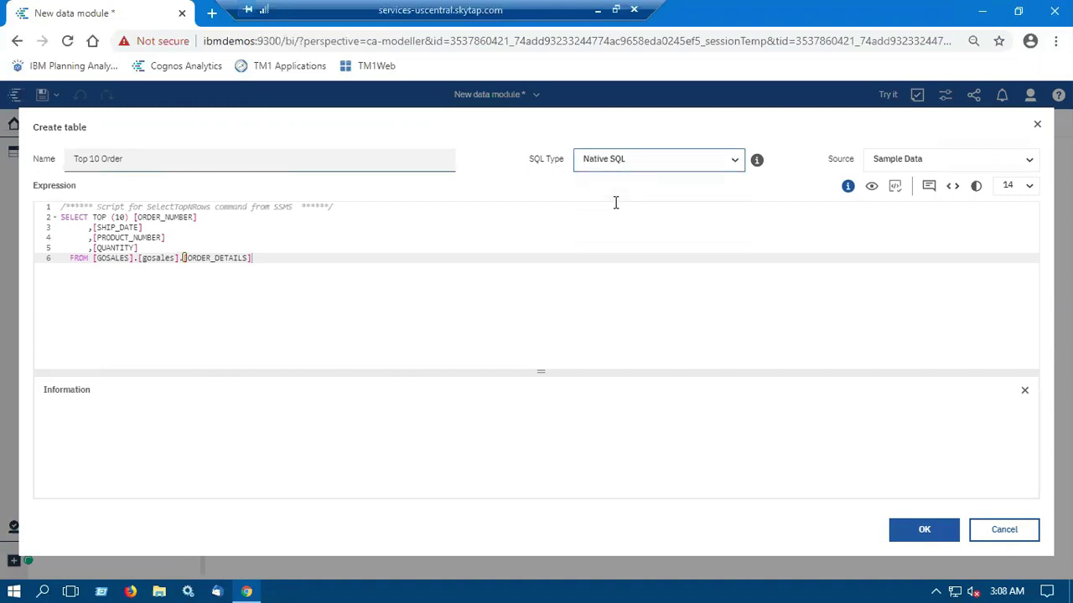
click(871, 187)
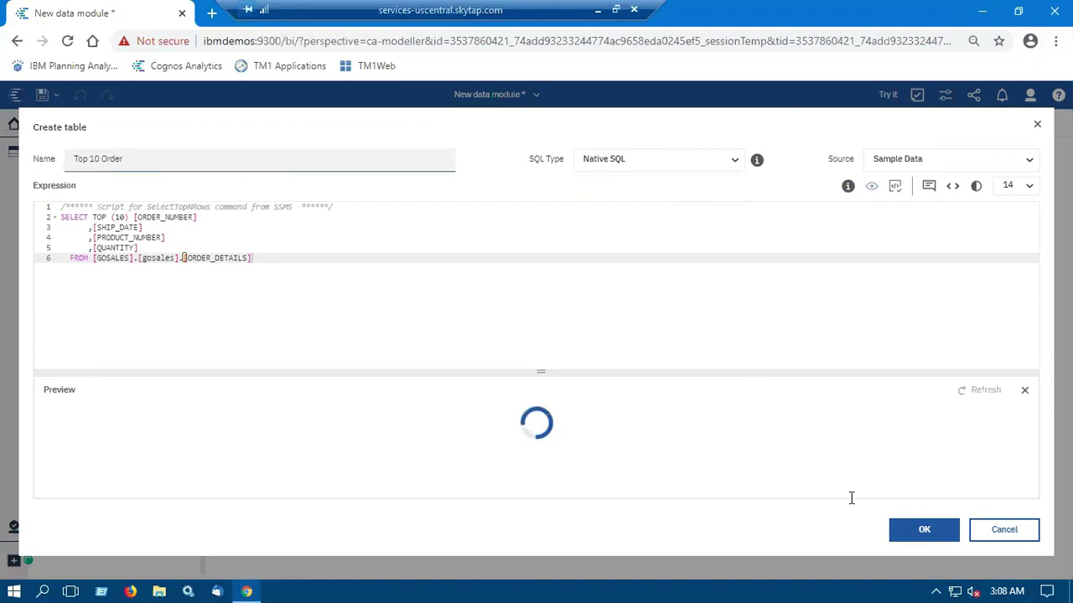
- Add the Top 10 Order table to the module and preview its PRODUCT_NUMBER column
click(923, 532)
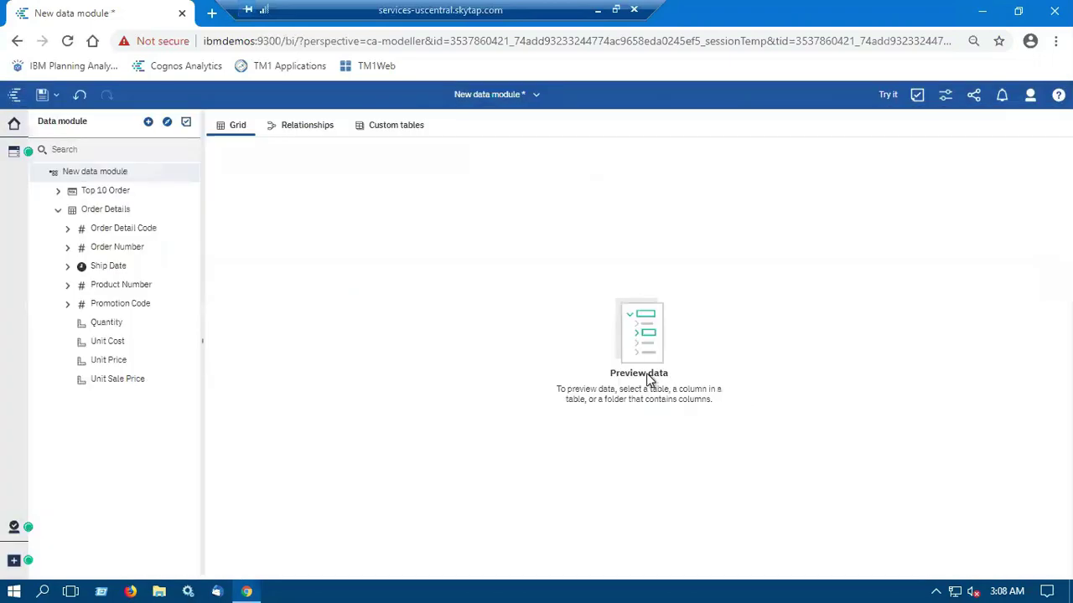
click(57, 195)
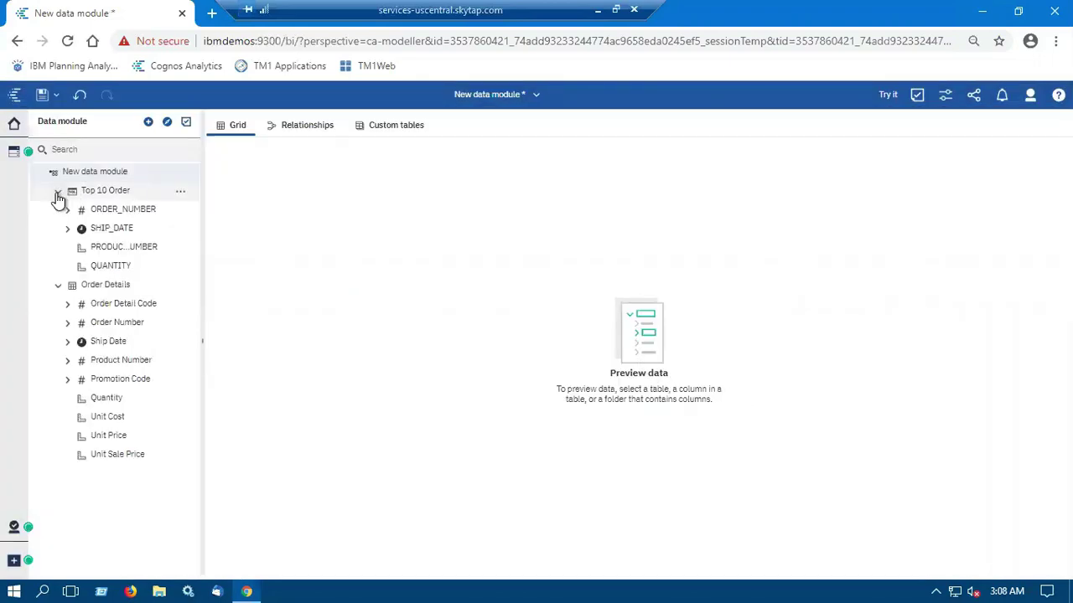
click(144, 254)
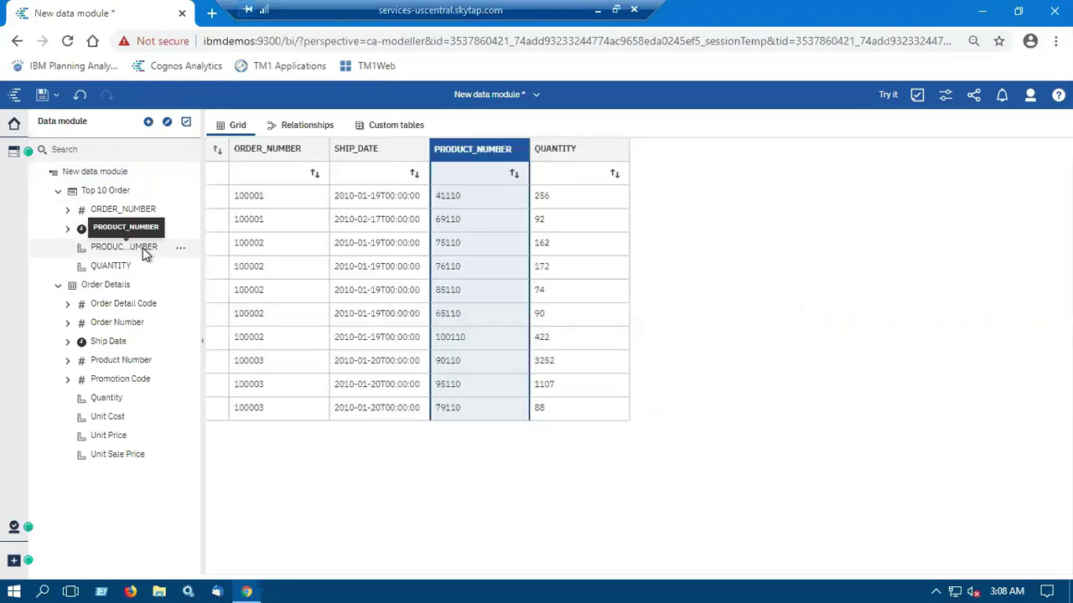
- Set PRODUCT_NUMBER's usage to Identifier and show the module's Save options
click(945, 96)
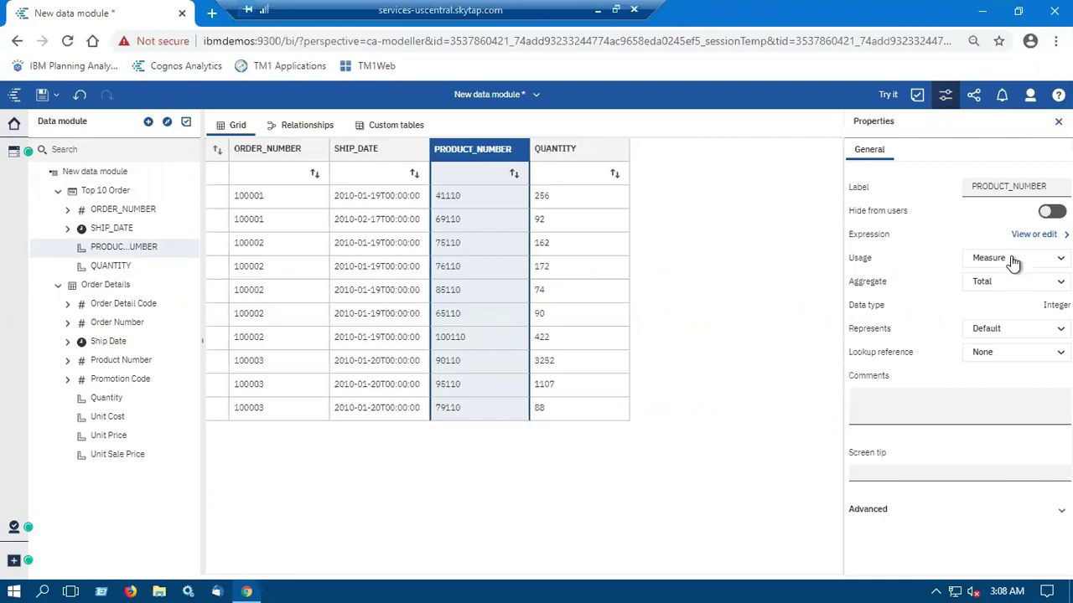
click(1013, 260)
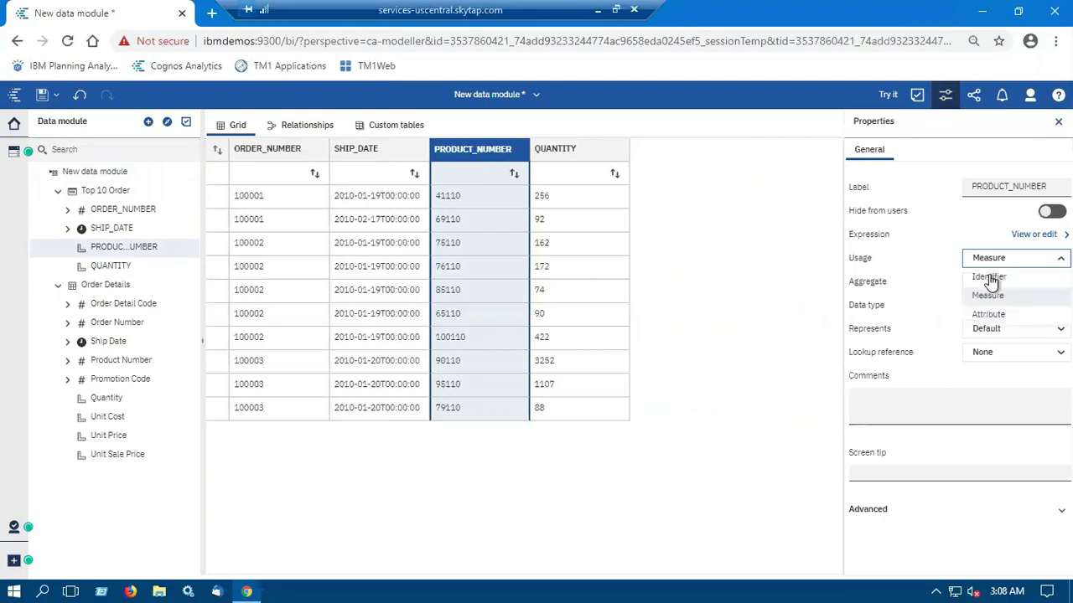
click(990, 278)
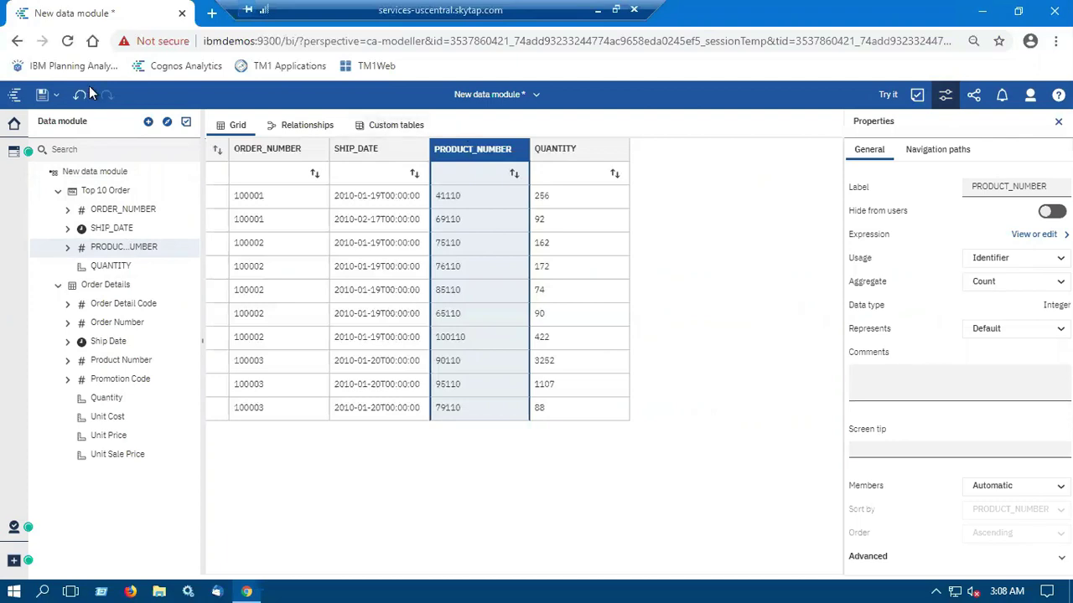
click(58, 97)
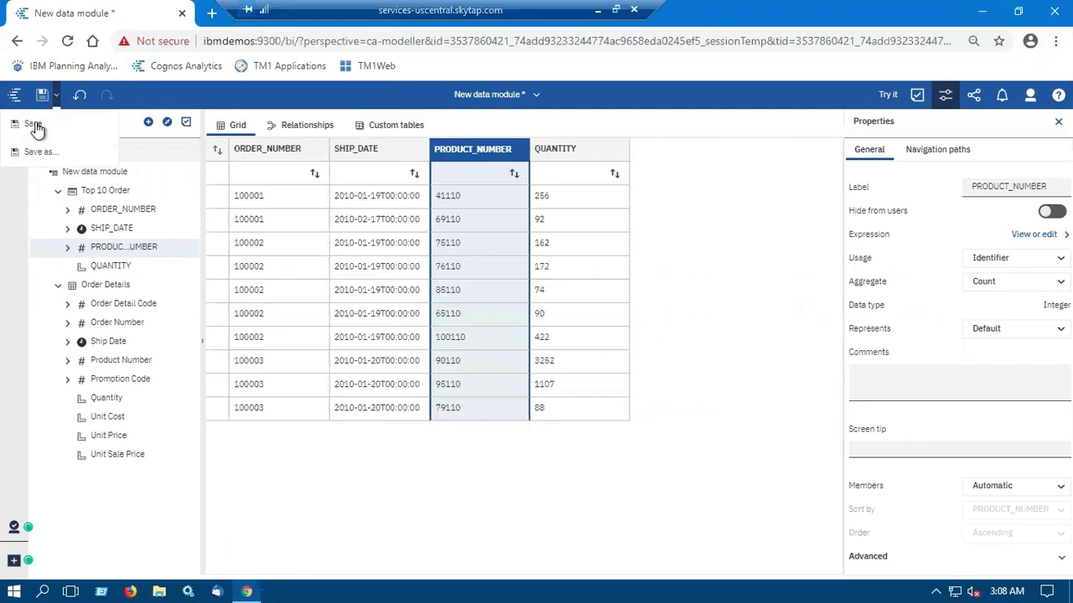
- Save the data module as 'Sample GoSales module' in the Team content Samples folder
click(34, 123)
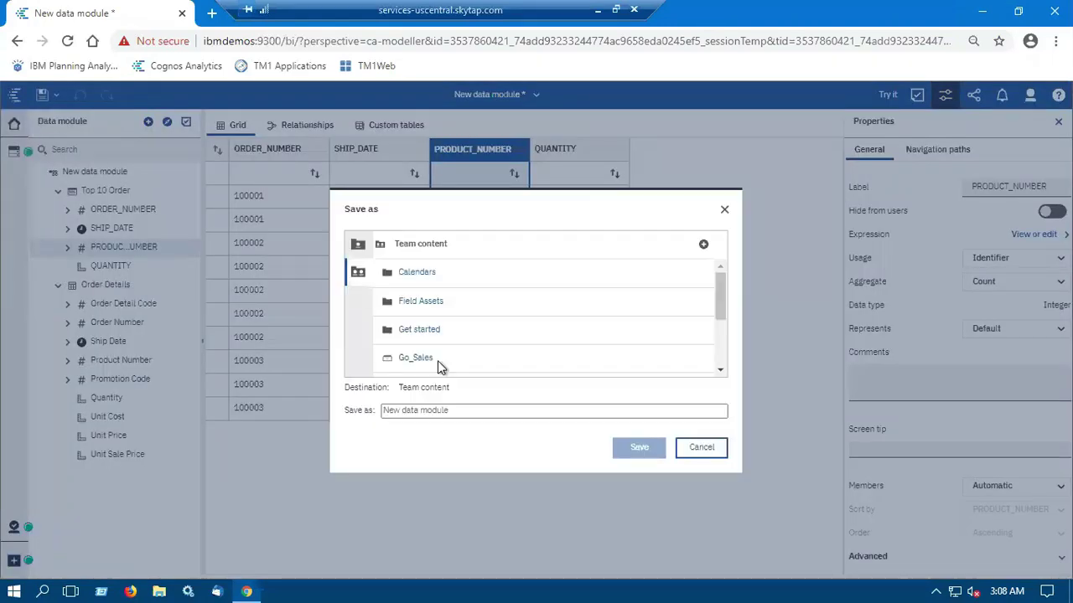
click(461, 409)
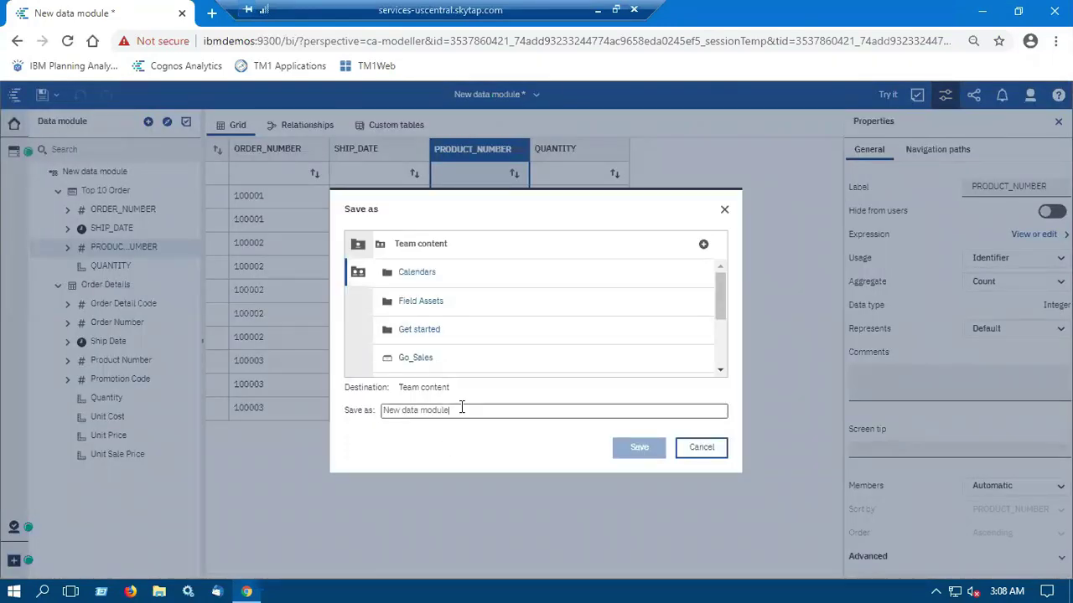
triple_click(461, 409)
text(Sample GoSales module)
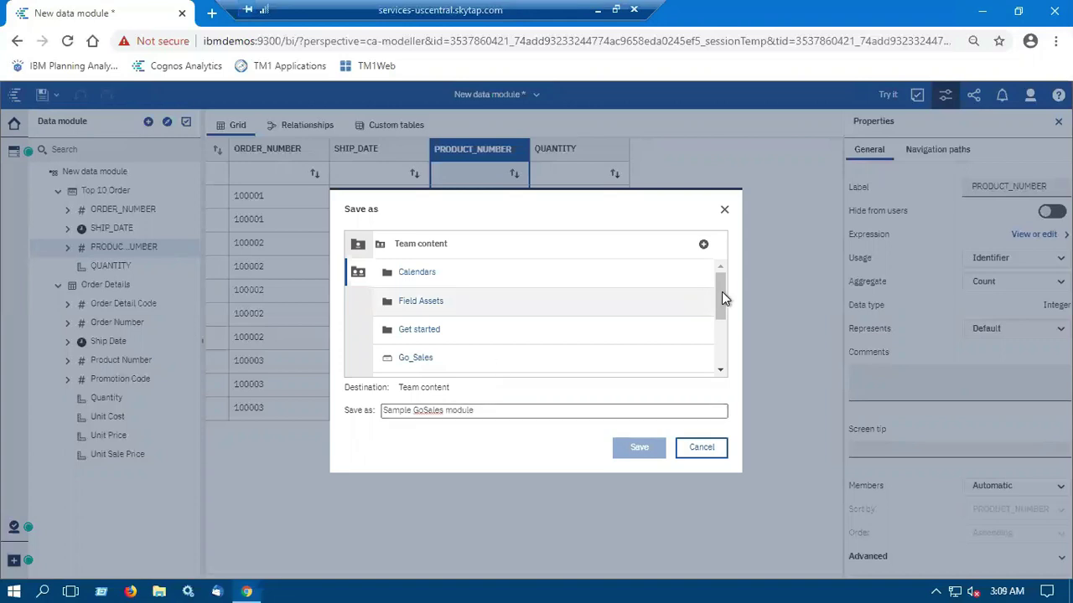
scroll(586, 326, down, 3)
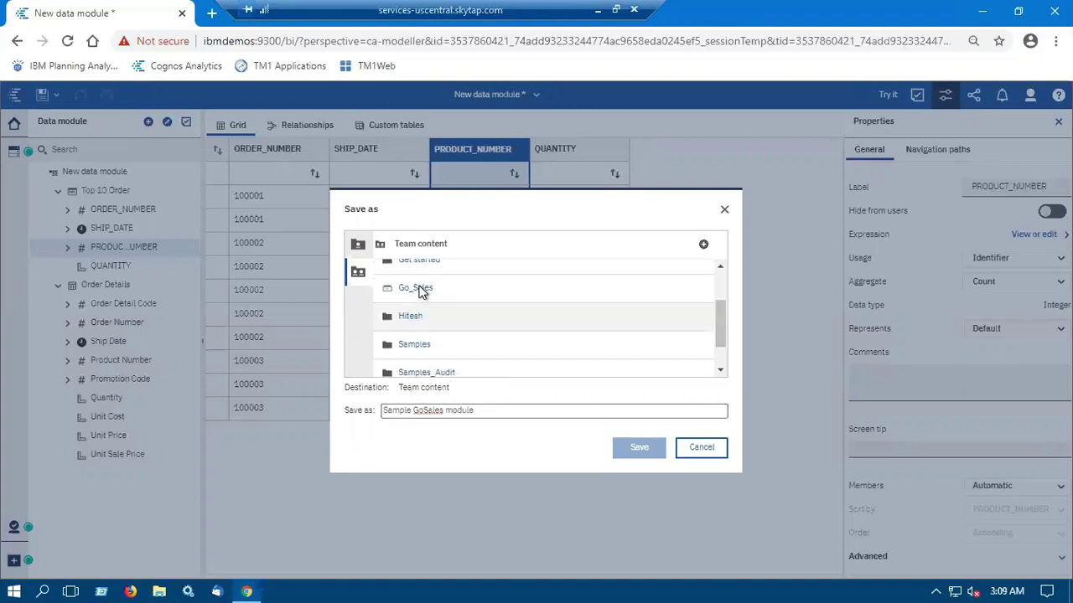
click(415, 346)
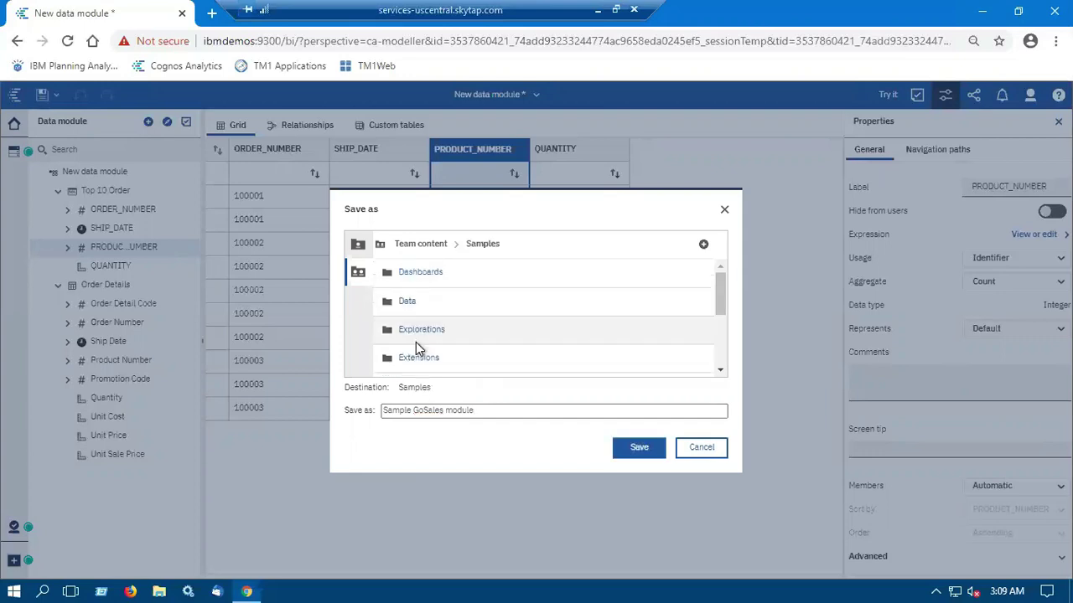
click(637, 449)
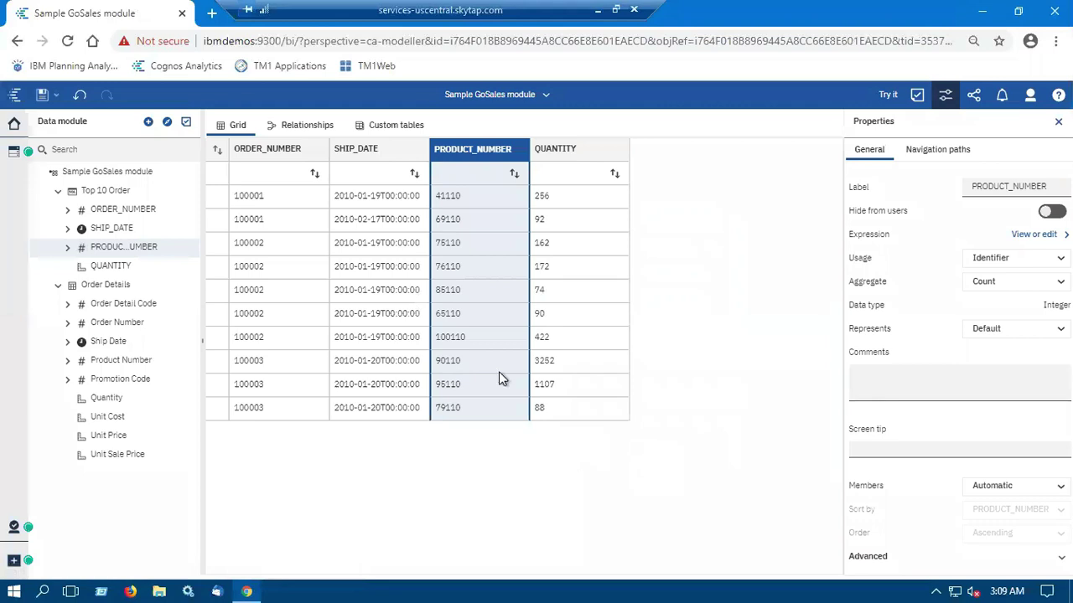
- From the home page, create a new report using the default template
click(15, 125)
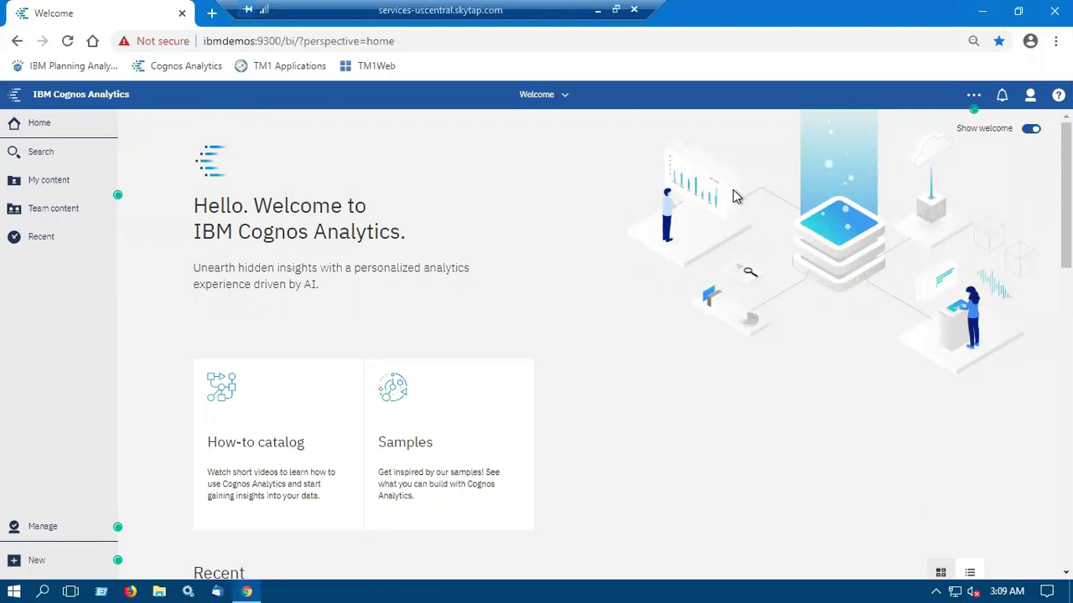
click(30, 563)
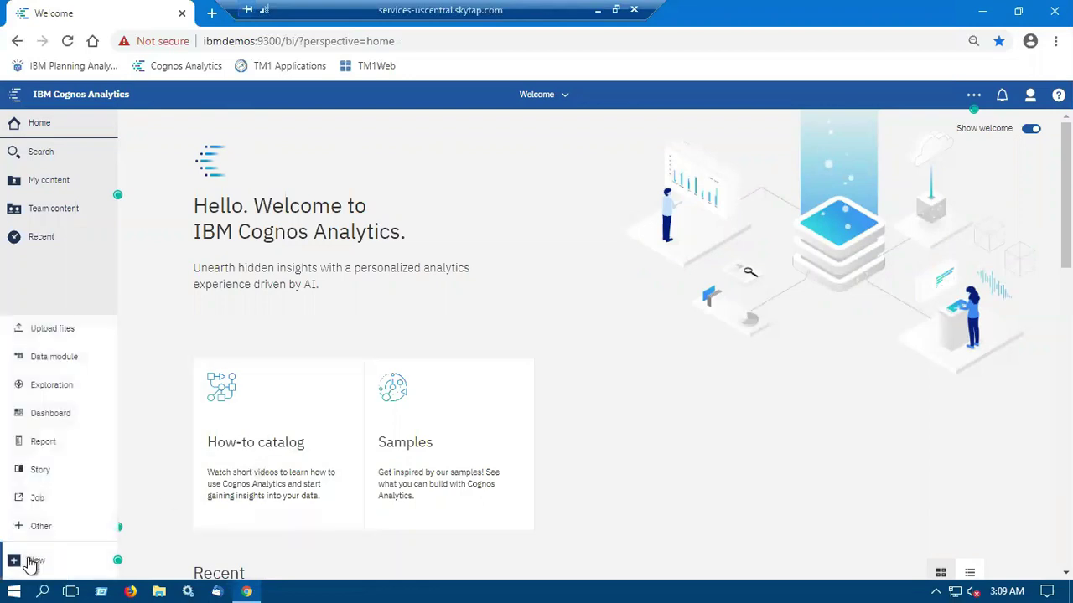
click(43, 442)
click(960, 549)
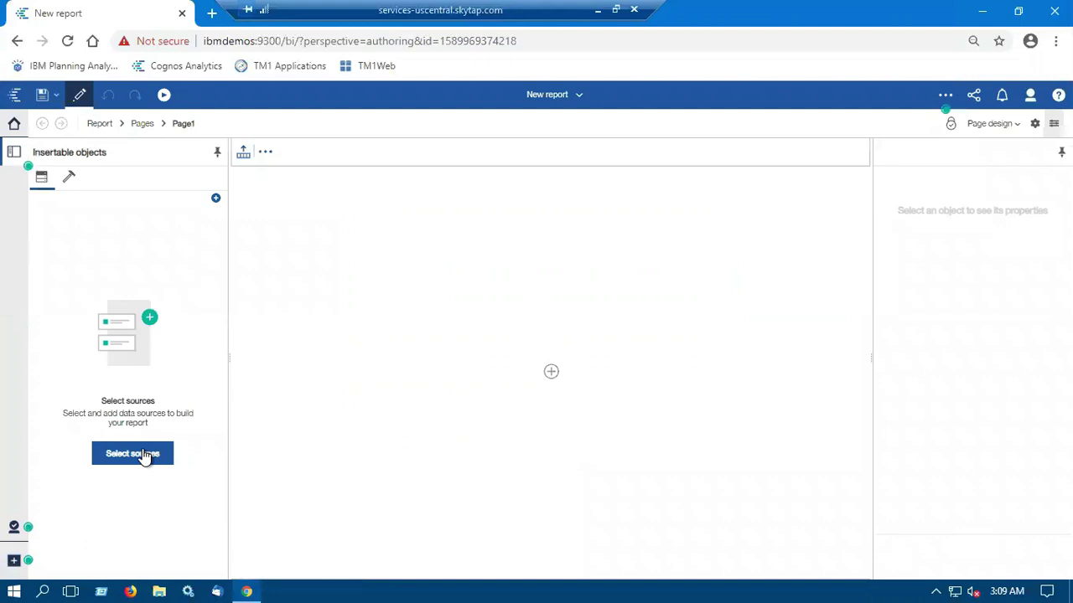
- Add Sample GoSales module from the Samples folder as the report's data source
click(143, 454)
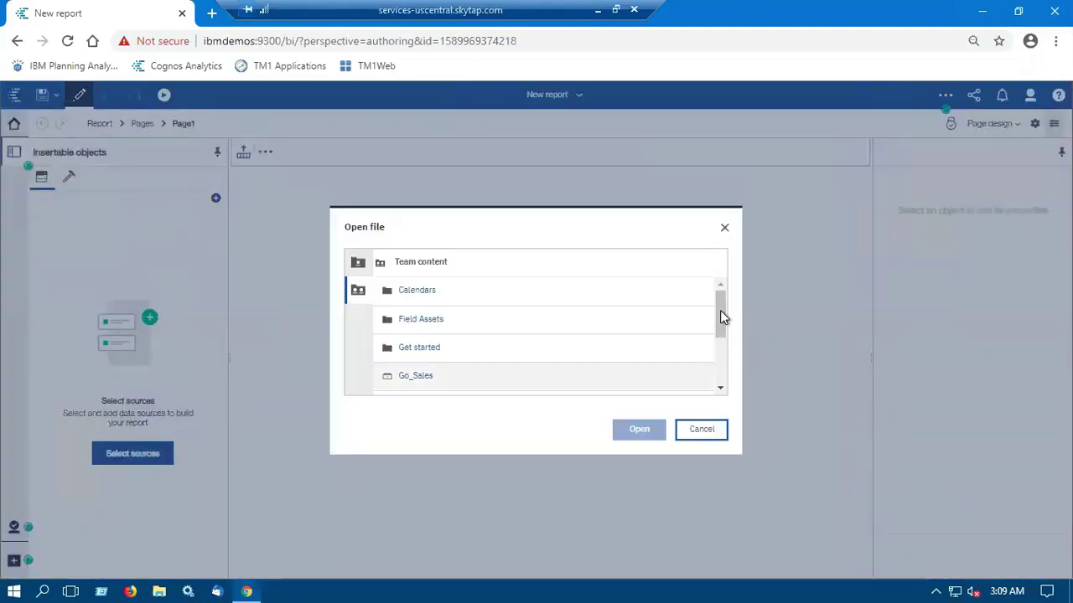
drag(720, 310, 720, 347)
click(413, 377)
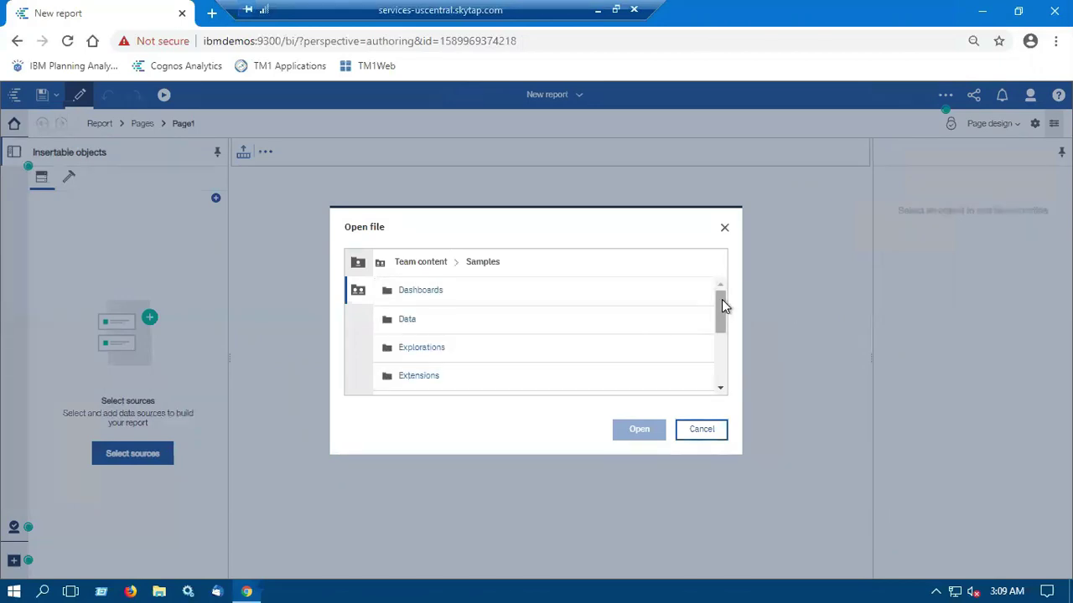
click(721, 378)
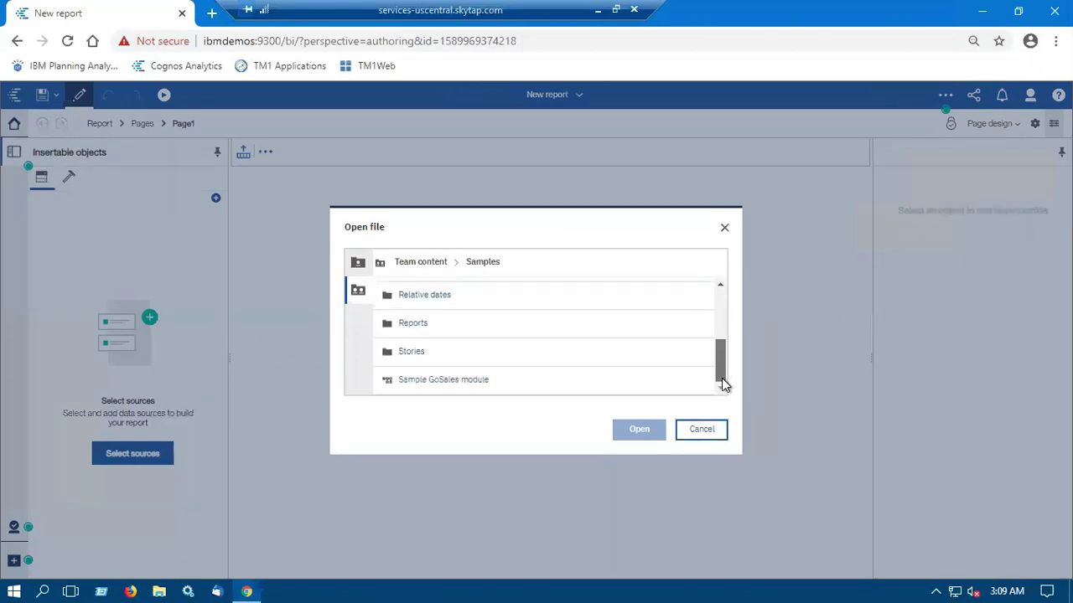
click(471, 385)
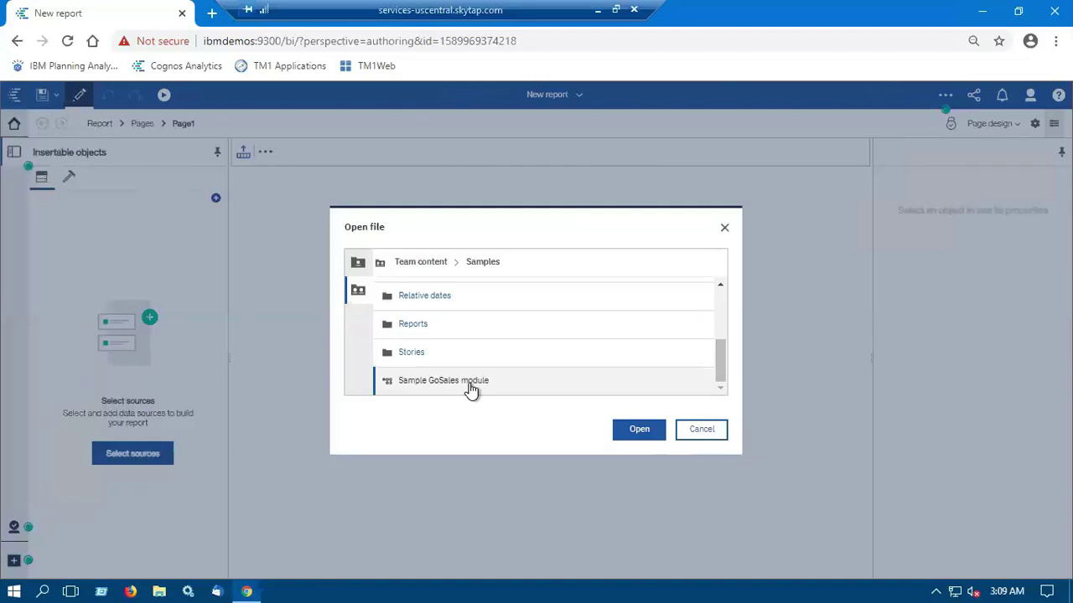
click(634, 432)
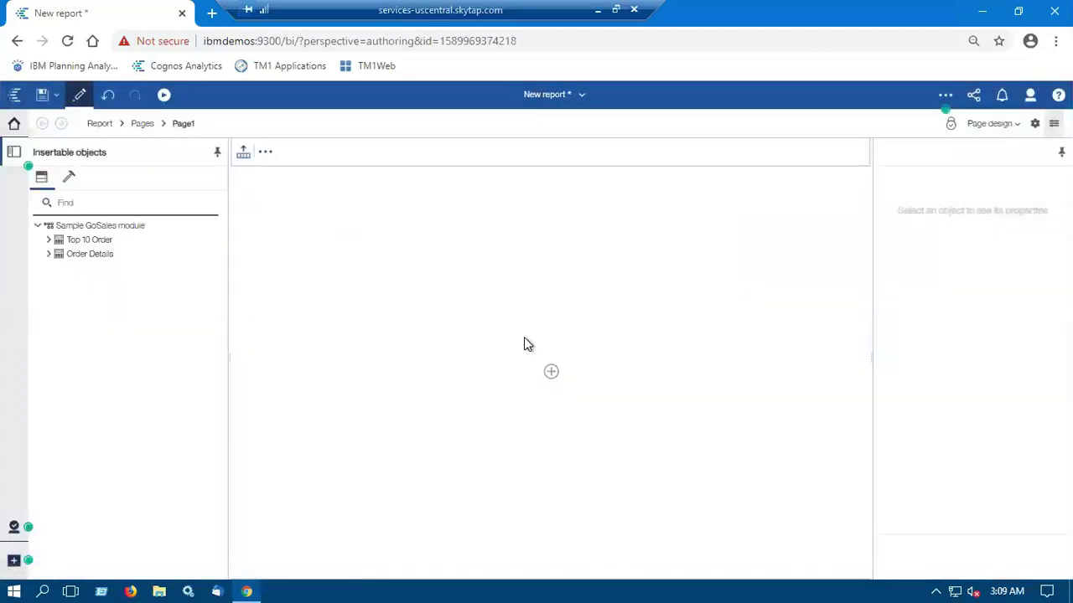
- Insert a List1 list and fill it with ORDER_NUMBER, SHIP_DATE, PRODUCT_NUMBER and QUANTITY from Top 10 Order
click(551, 371)
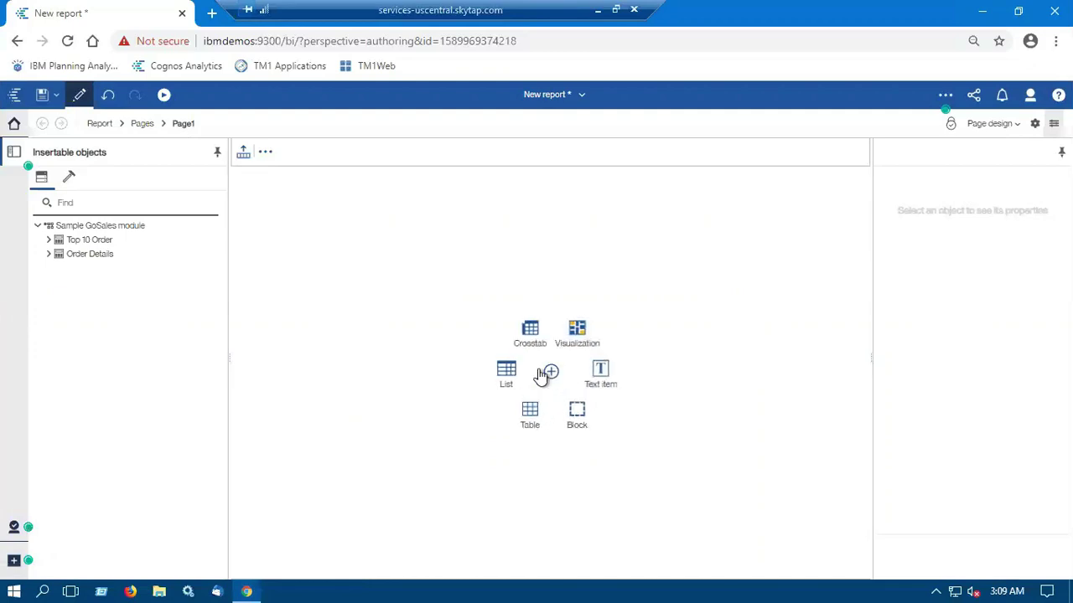
click(507, 370)
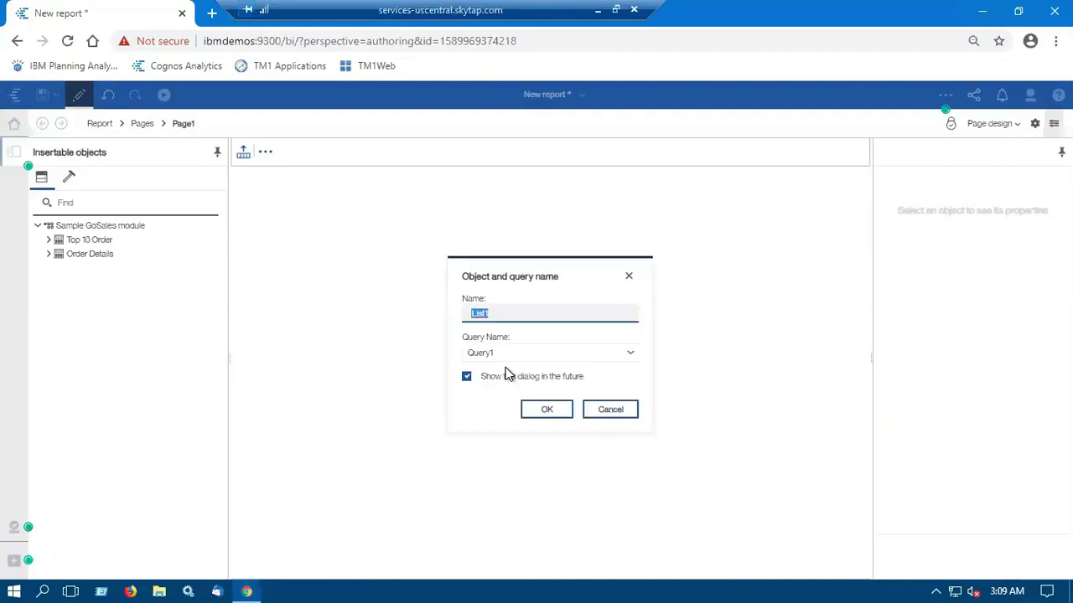
click(544, 408)
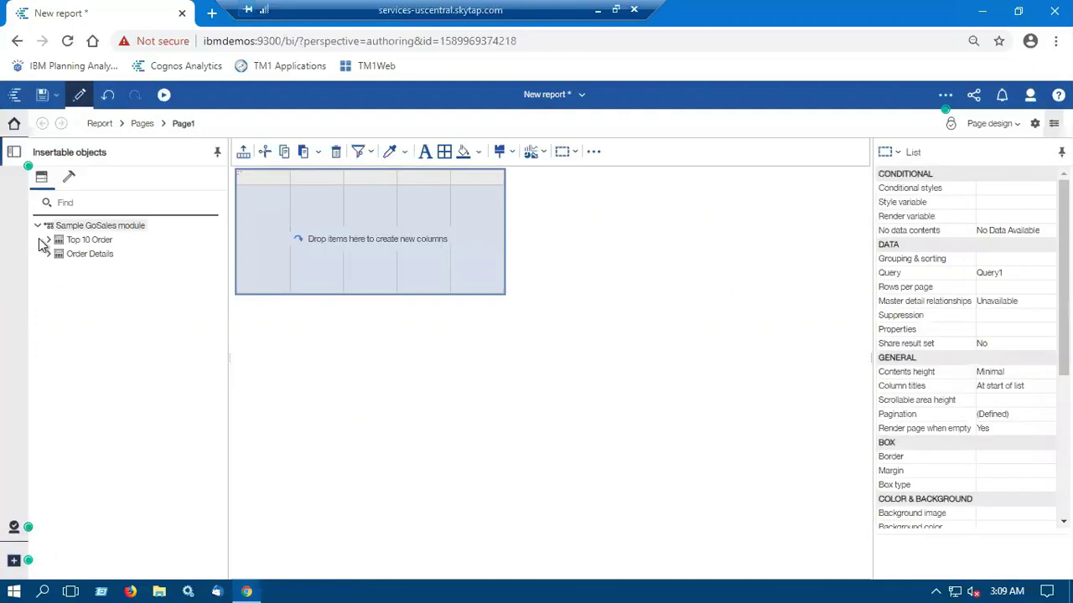
click(48, 240)
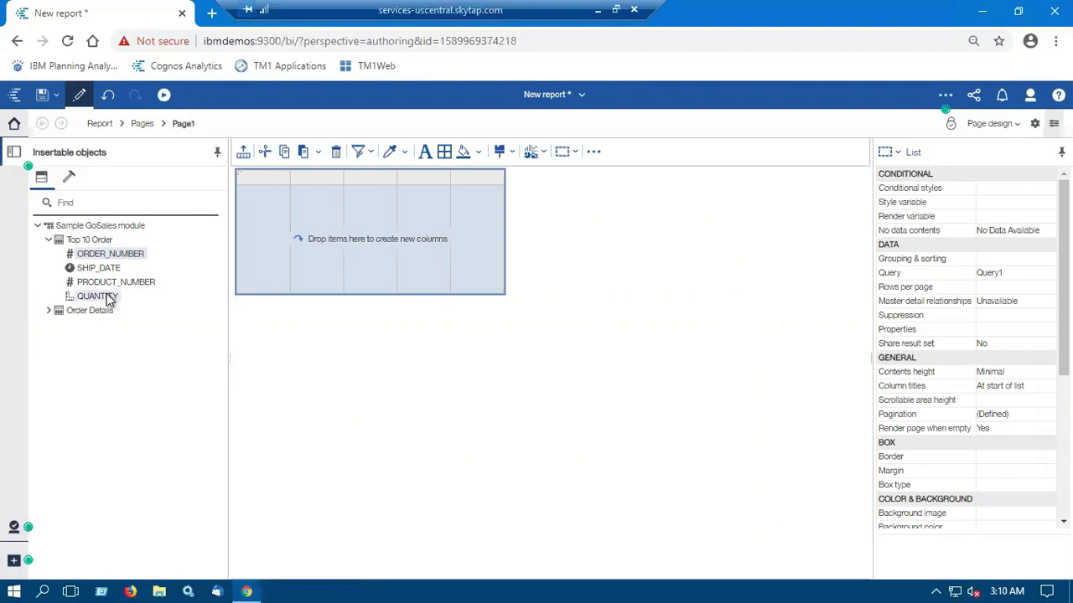
drag(98, 260, 323, 227)
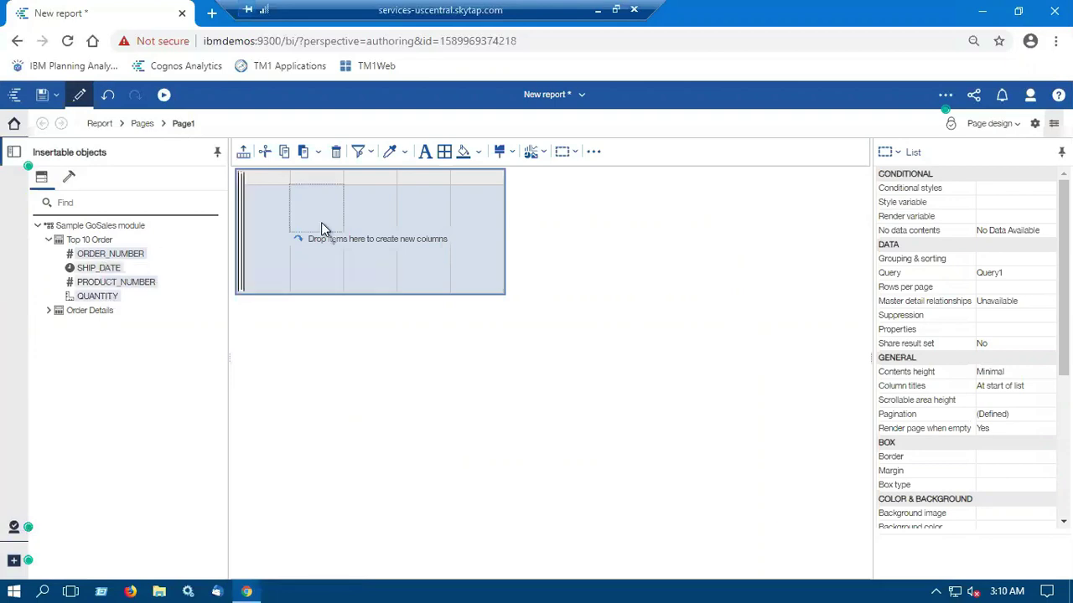
- Run the list report as HTML to view the ten Top 10 Order rows
click(163, 96)
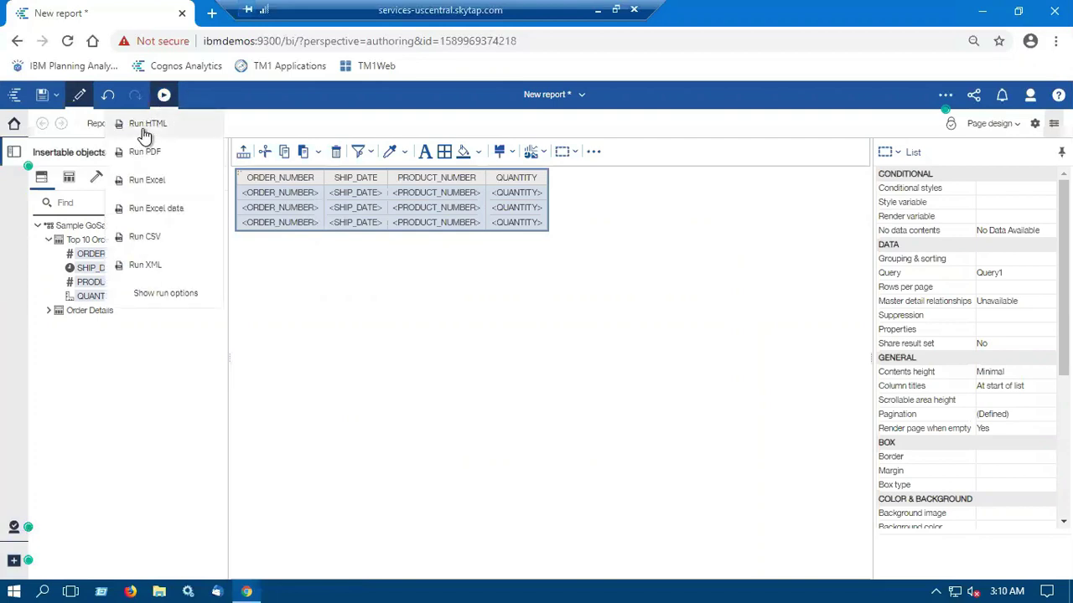
click(146, 127)
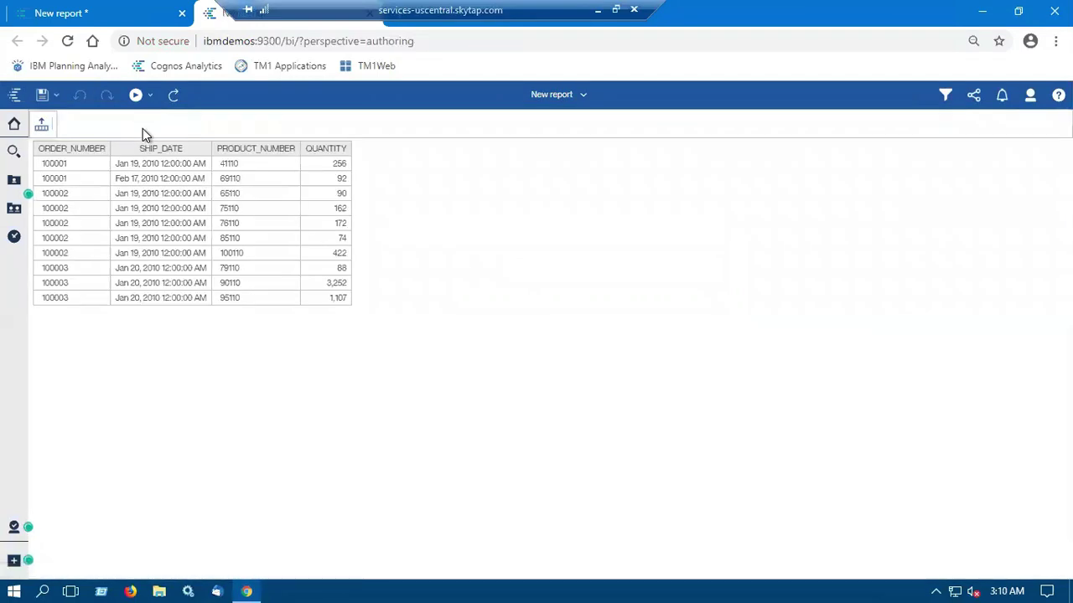
click(43, 230)
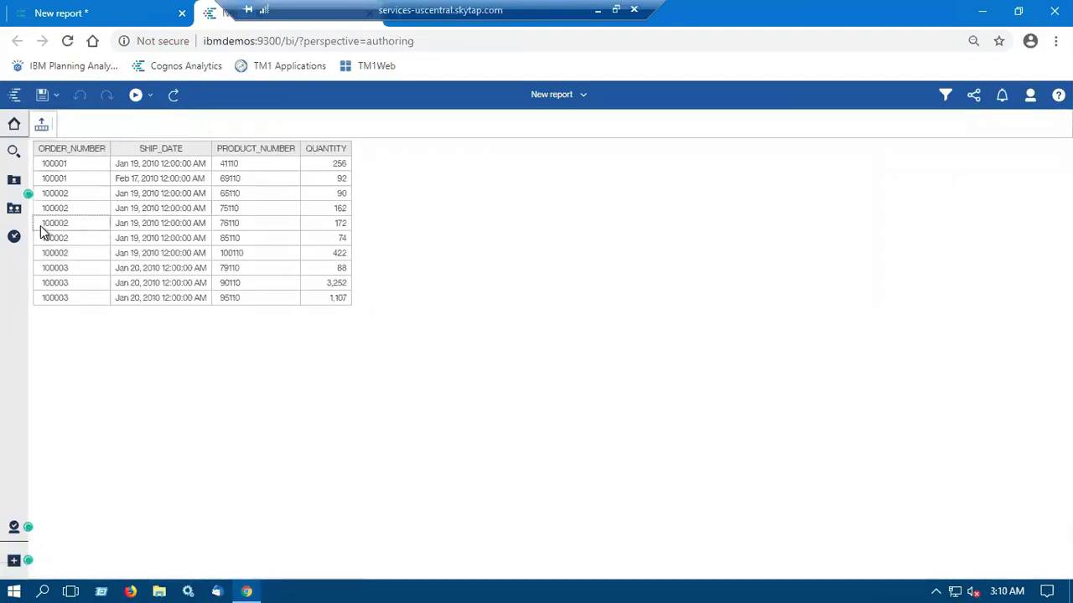